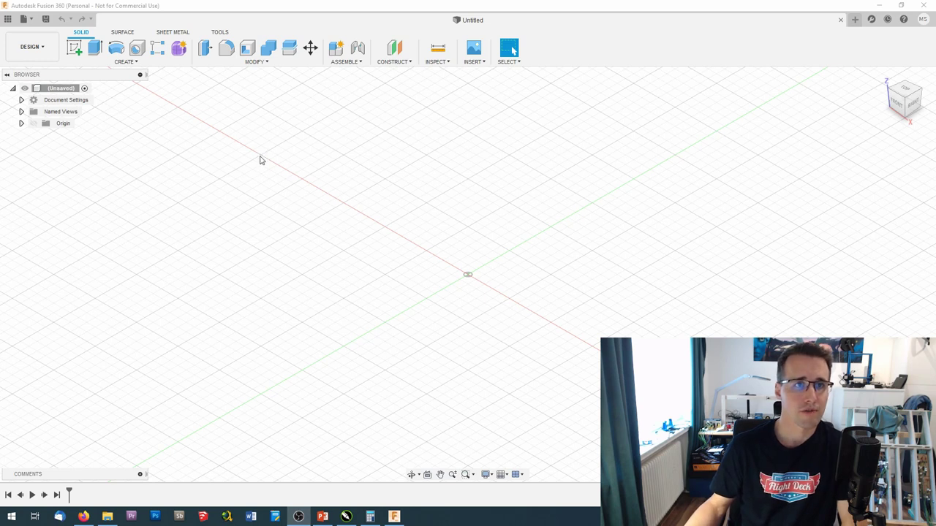
Run the sample SpurGear add-in from the Scripts and Add-Ins manager's Add-Ins list
left_click(221, 33)
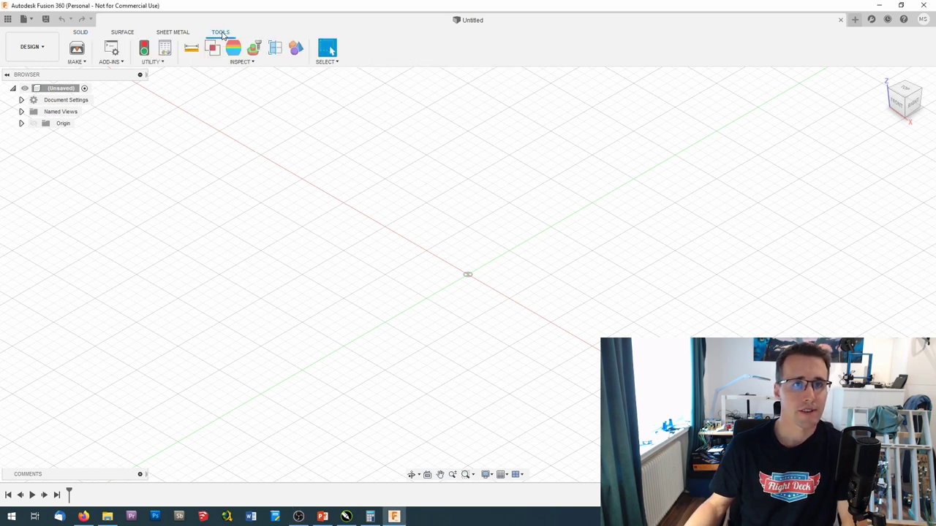
left_click(124, 63)
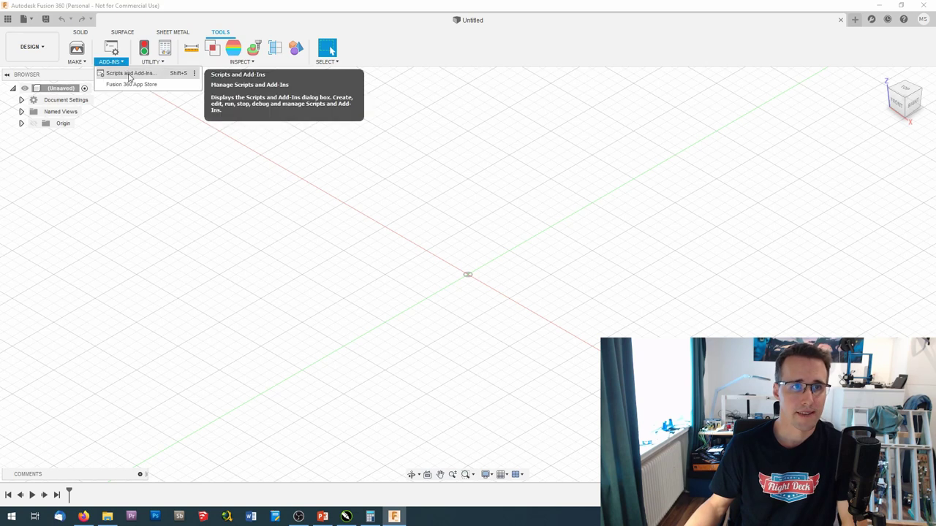
left_click(130, 74)
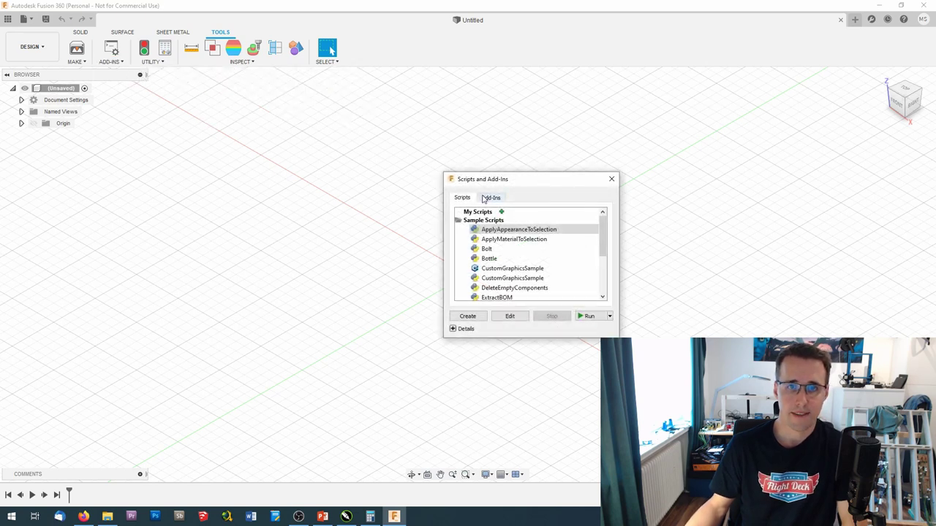
left_click(490, 197)
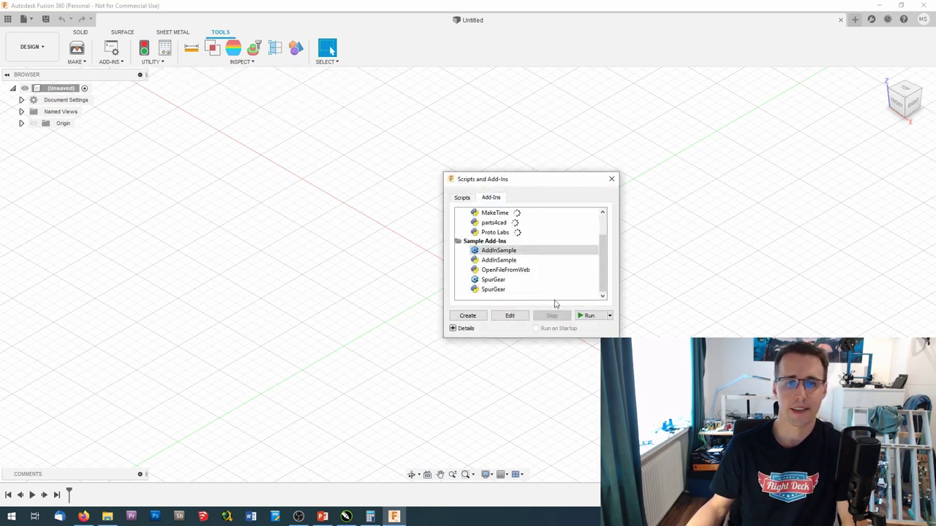
double_click(484, 282)
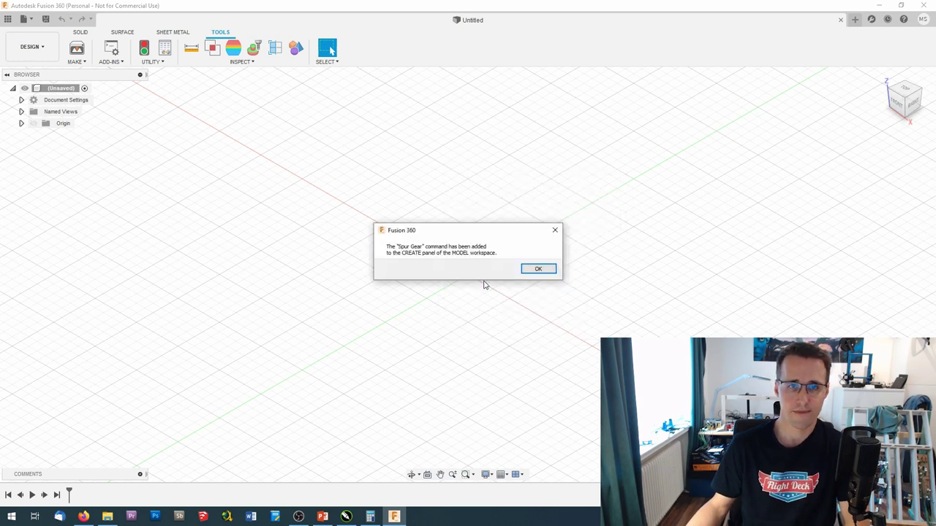
Dismiss the command-added message and show the Solid creation commands
left_click(542, 269)
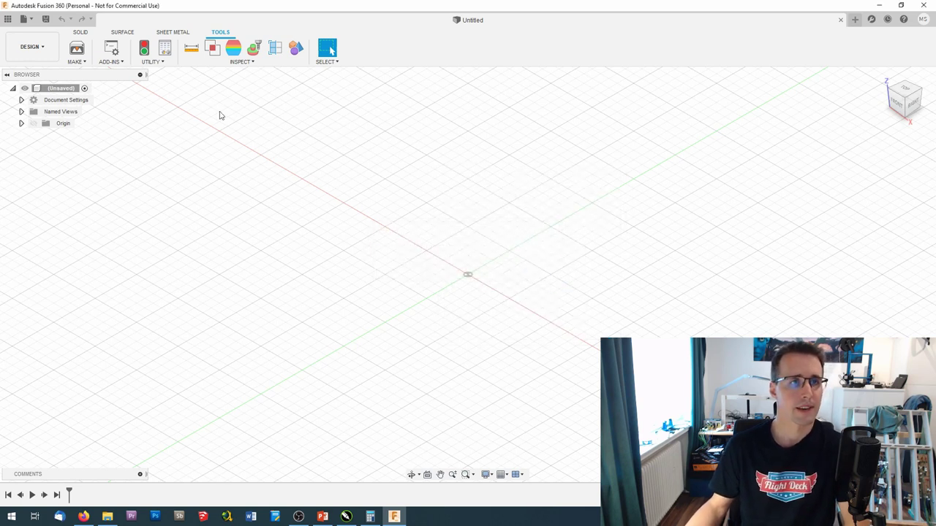
left_click(81, 32)
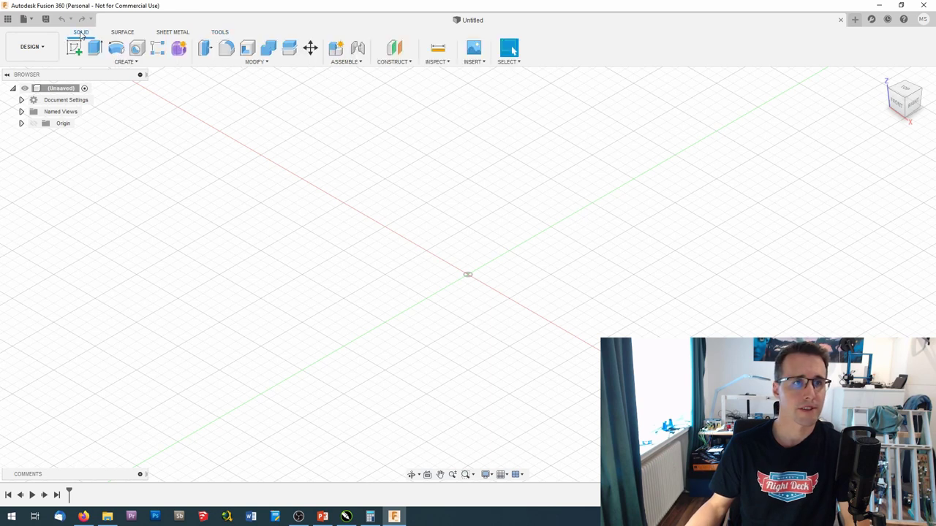
left_click(137, 66)
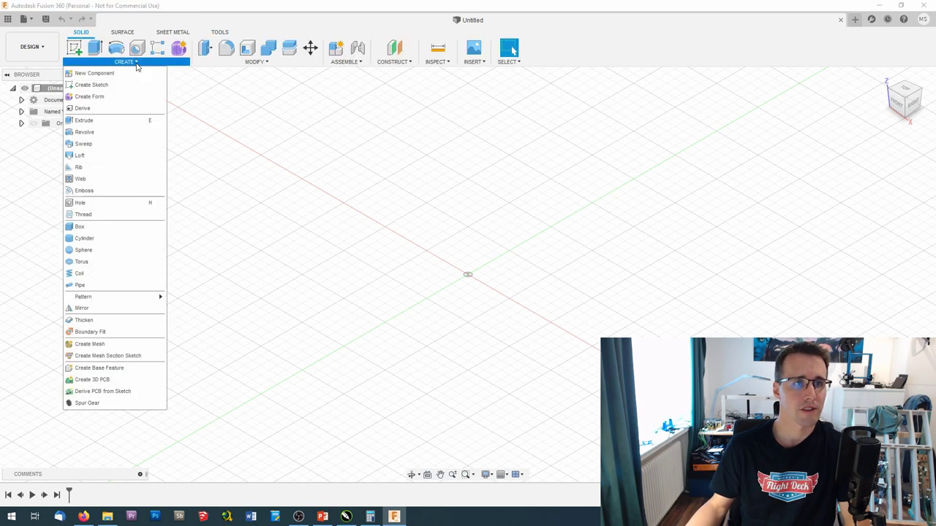
Start Spur Gear and set Number of Teeth to 16 and Gear Thickness to 3
left_click(111, 408)
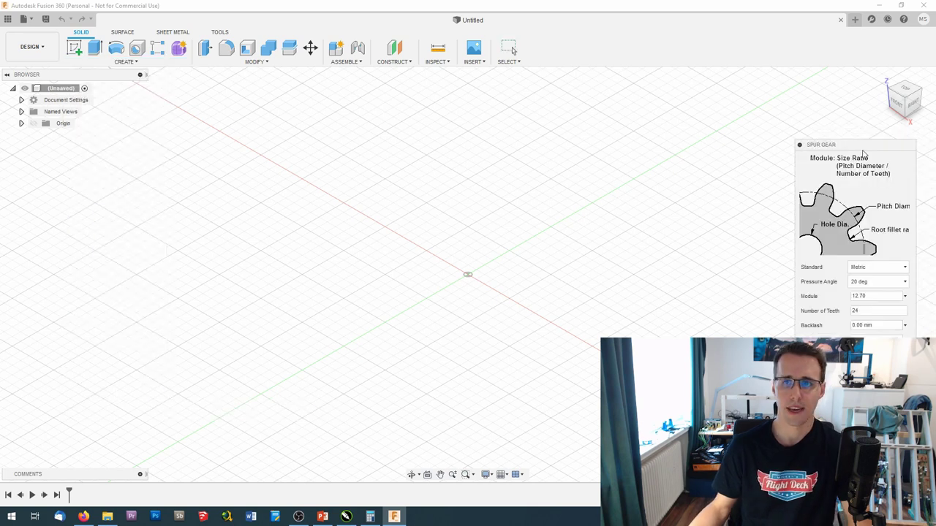
left_click_drag(866, 148, 634, 121)
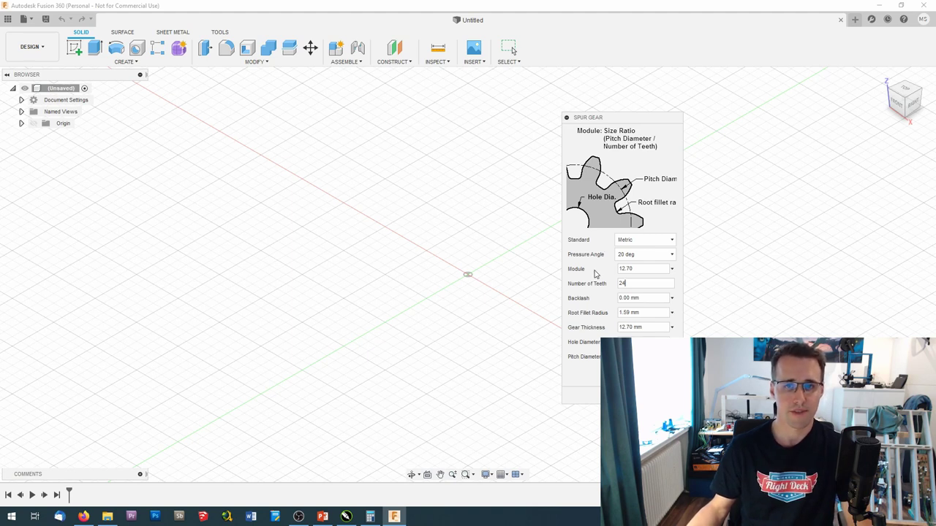
double_click(646, 286)
type("16")
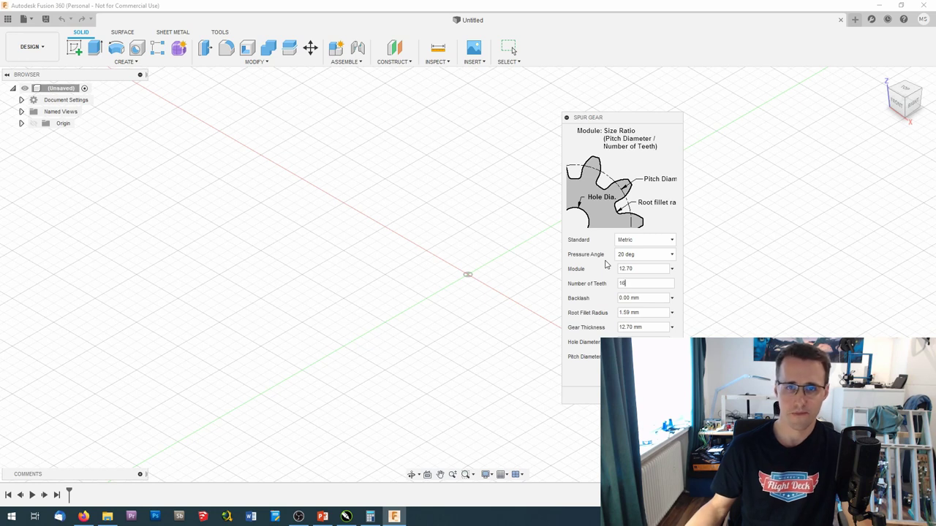
left_click_drag(653, 328, 618, 328)
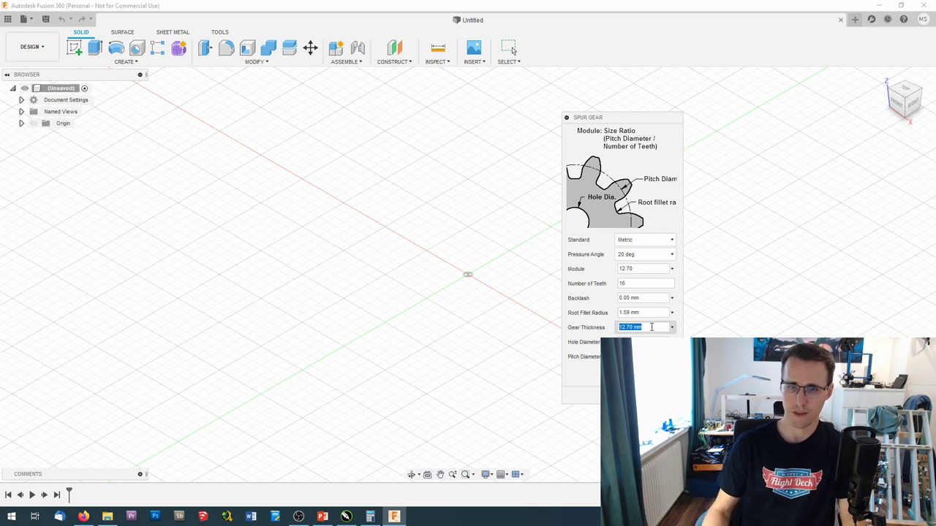
type("3")
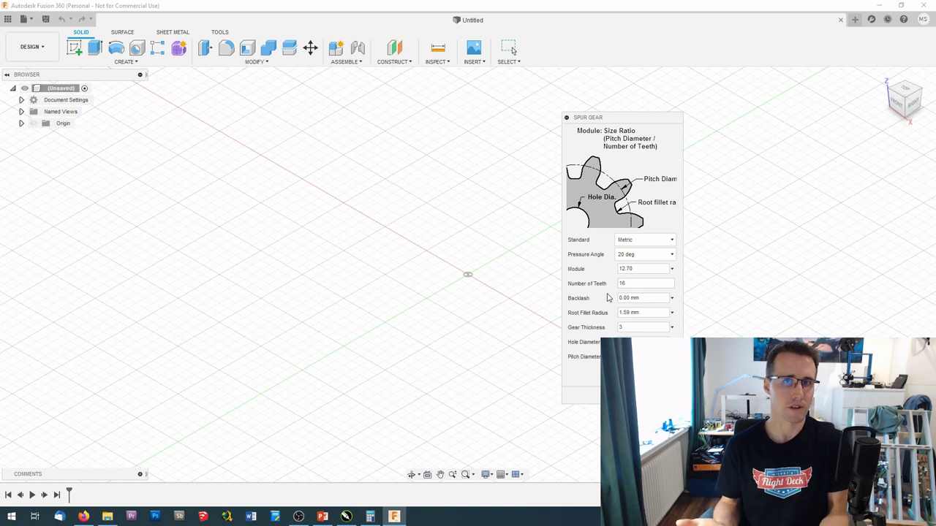
key("Tab")
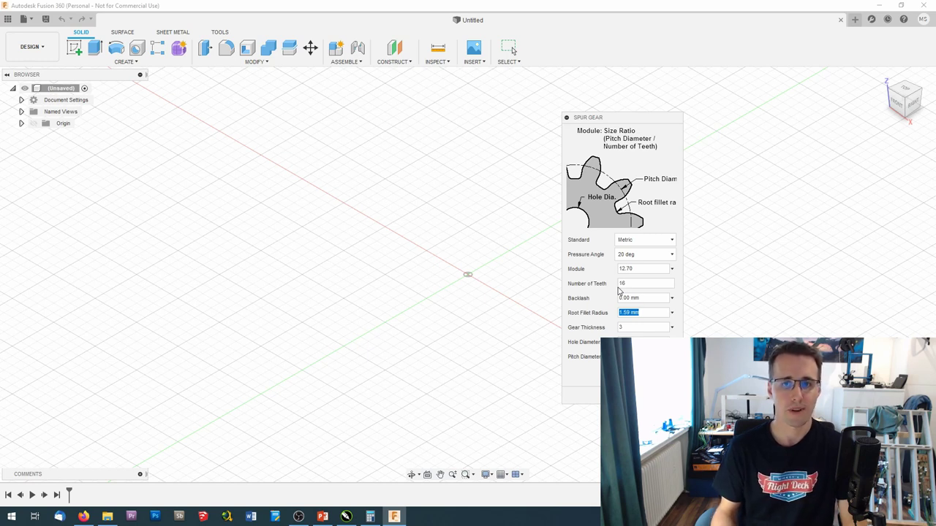
Pick a 0.70 mm root fillet radius and module 1.4, then generate the gear
left_click(672, 312)
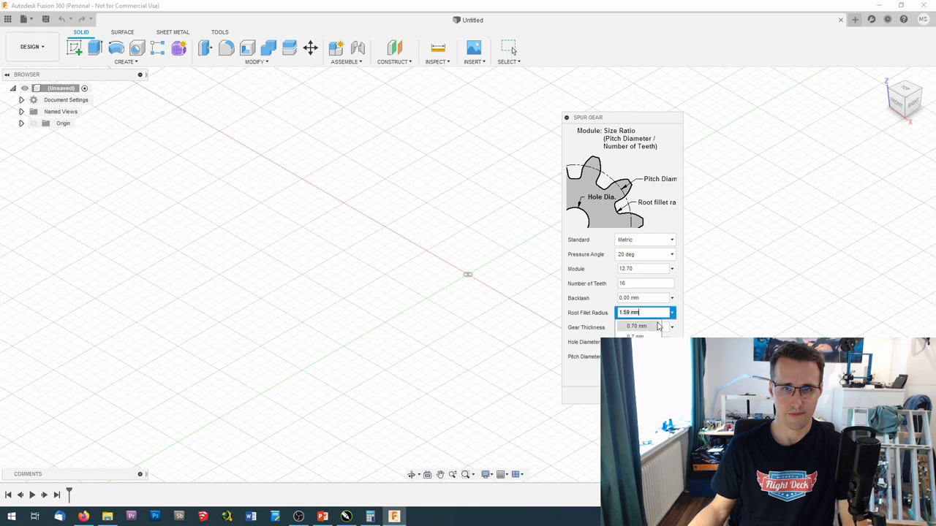
left_click(653, 327)
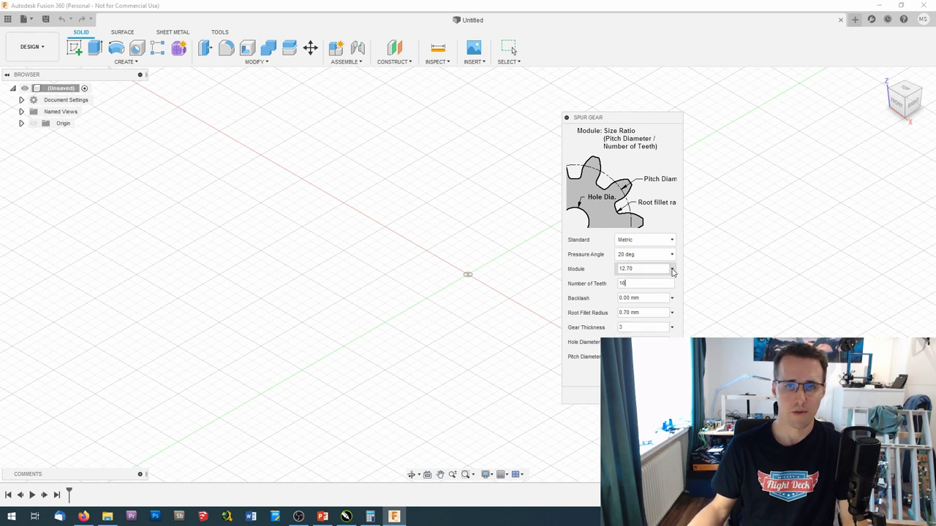
left_click(672, 269)
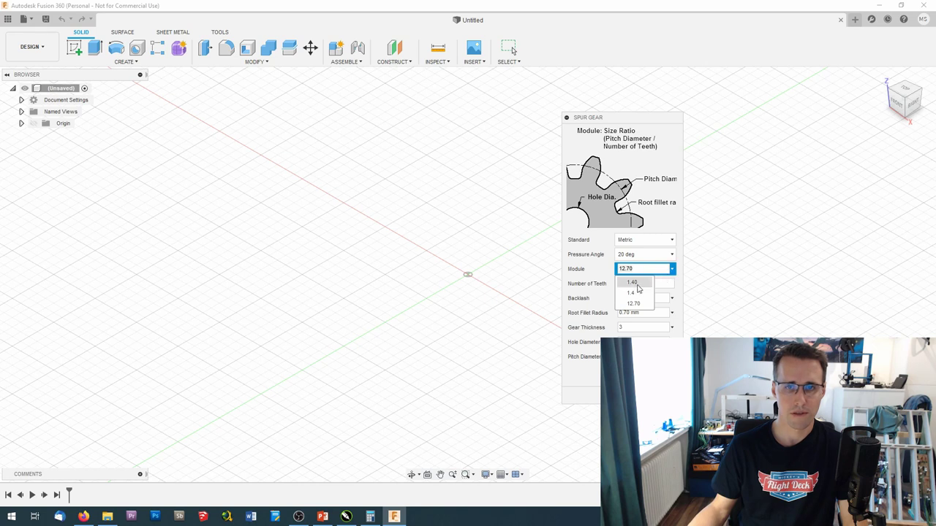
type("1")
key("Tab")
type("16")
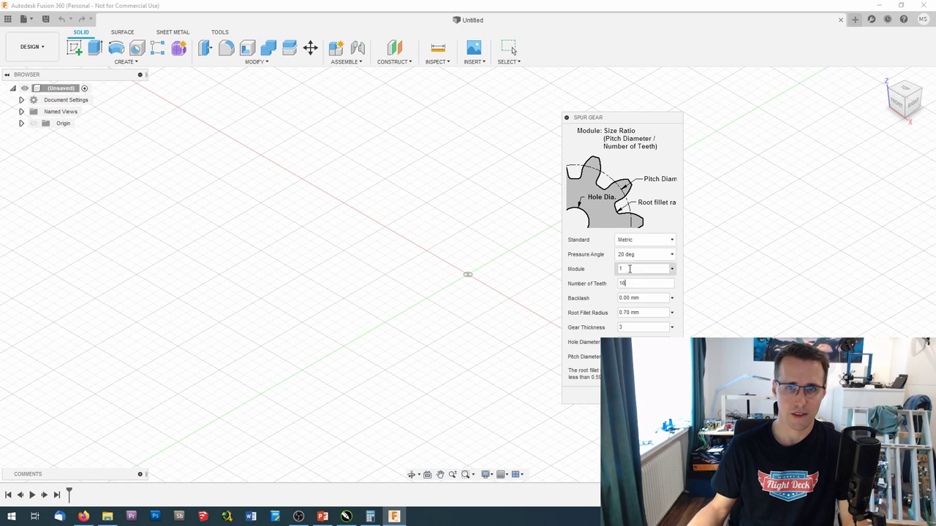
left_click(629, 269)
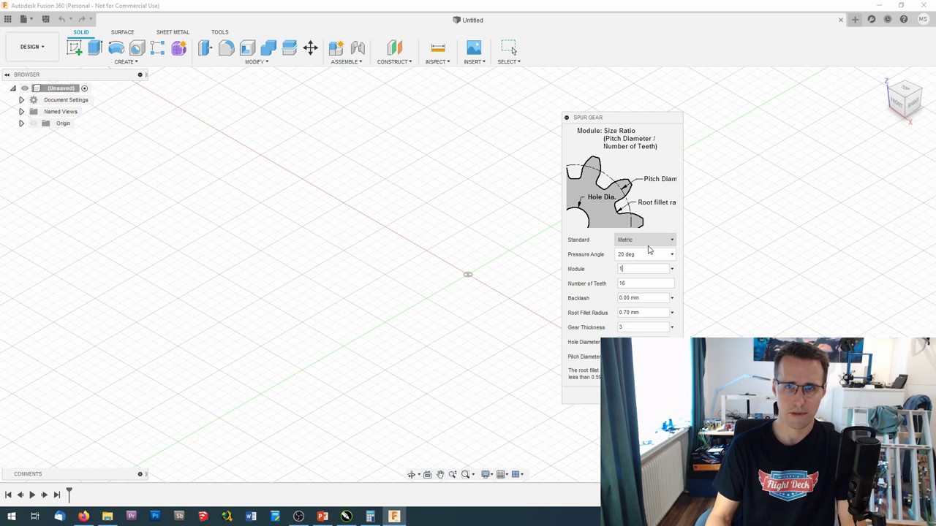
left_click(628, 283)
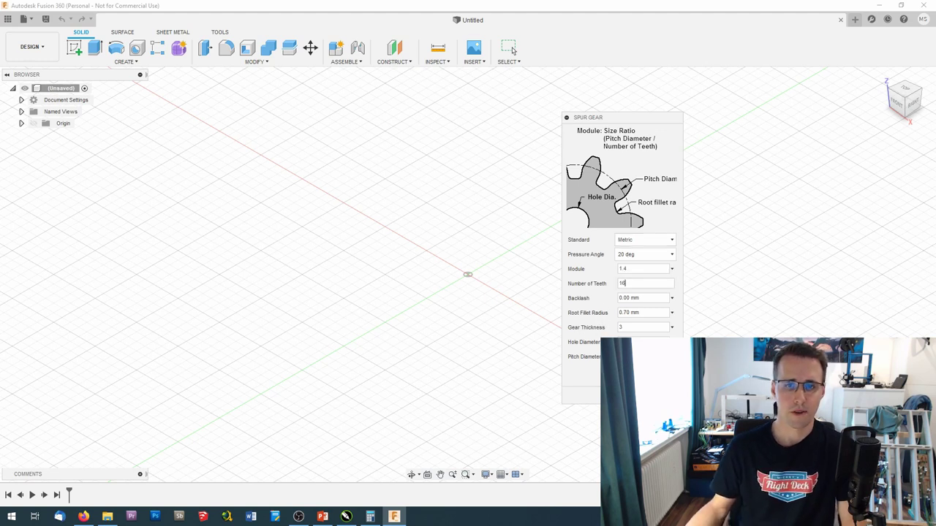
key("Return")
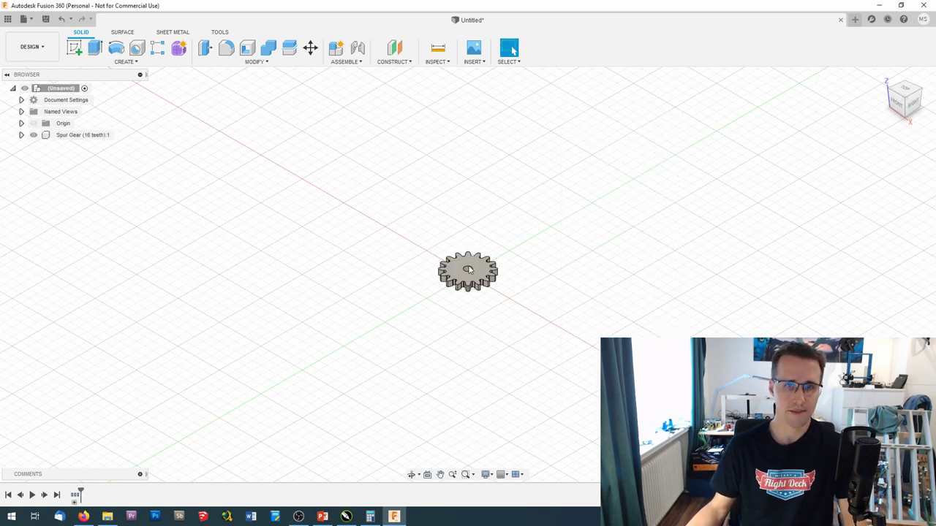
Start a new sketch on the spur gear's face
mouse_move(468, 270)
left_mouse_down()
mouse_move(475, 297)
mouse_move(479, 278)
left_mouse_up()
key("Escape")
scroll(481, 278, "up", 3)
scroll(481, 278, "up", 3)
scroll(478, 272, "up", 2)
left_click(74, 48)
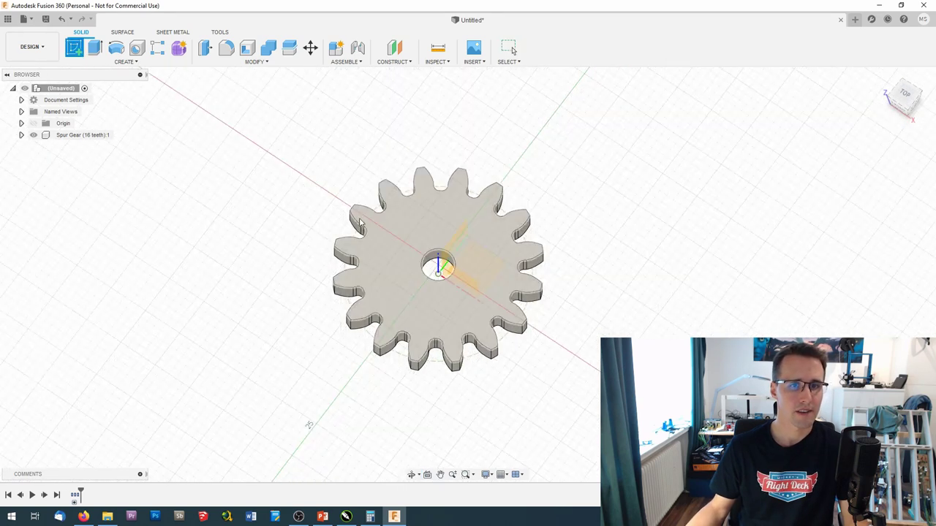
left_click(431, 230)
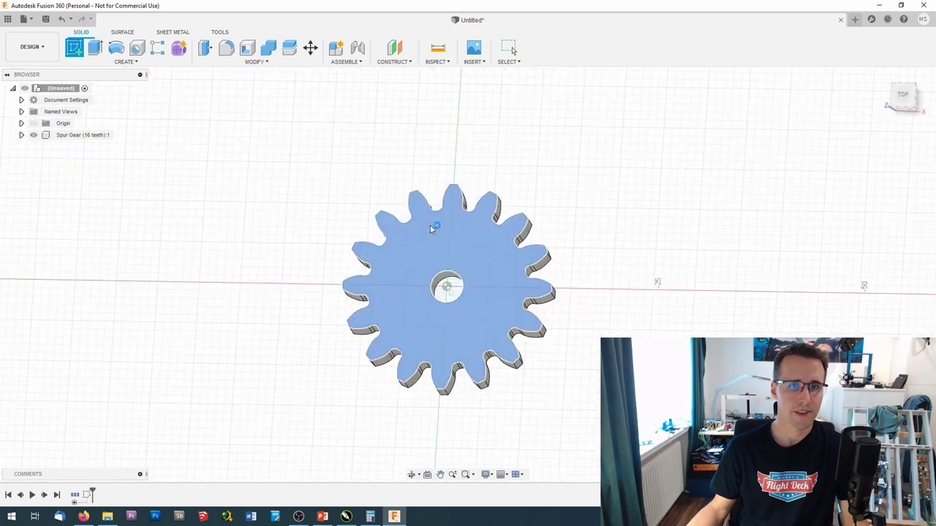
Project the gear outline into the sketch and bring up Sketch1's options, including Save As DXF
left_click(141, 66)
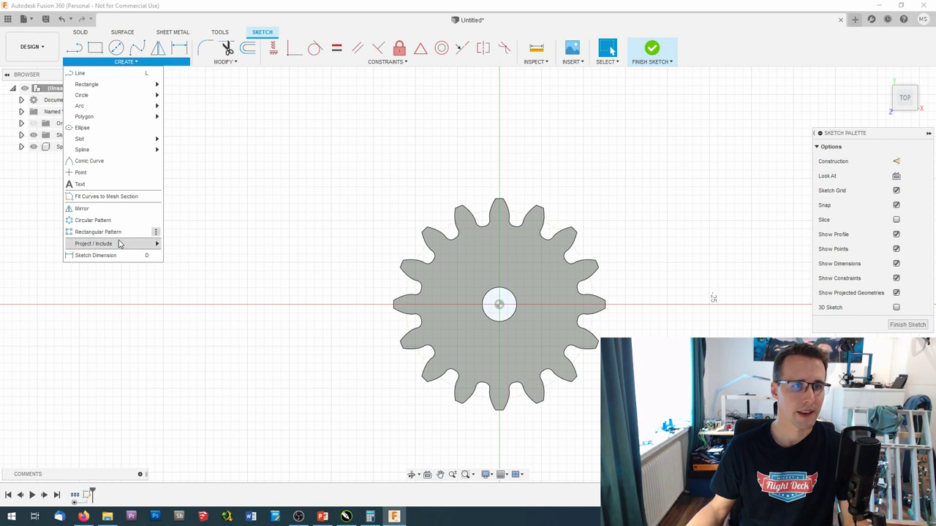
mouse_move(119, 243)
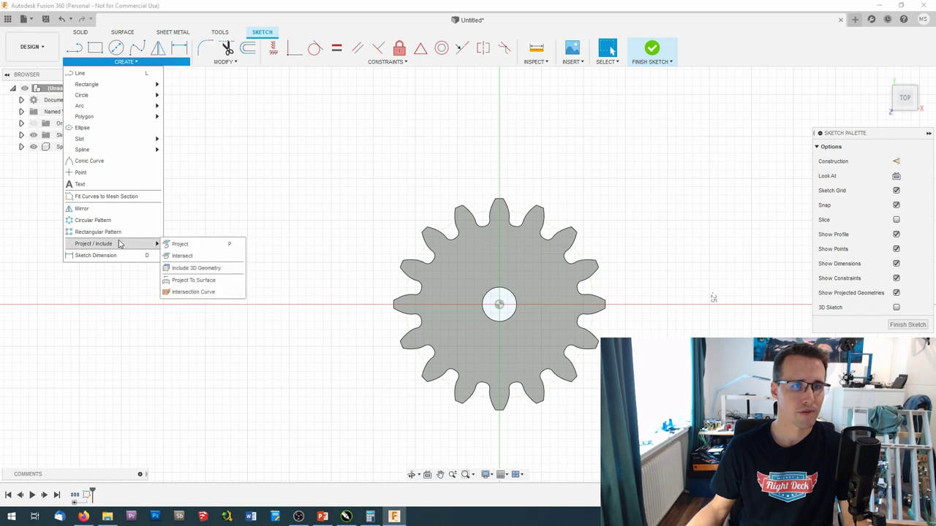
left_click(181, 246)
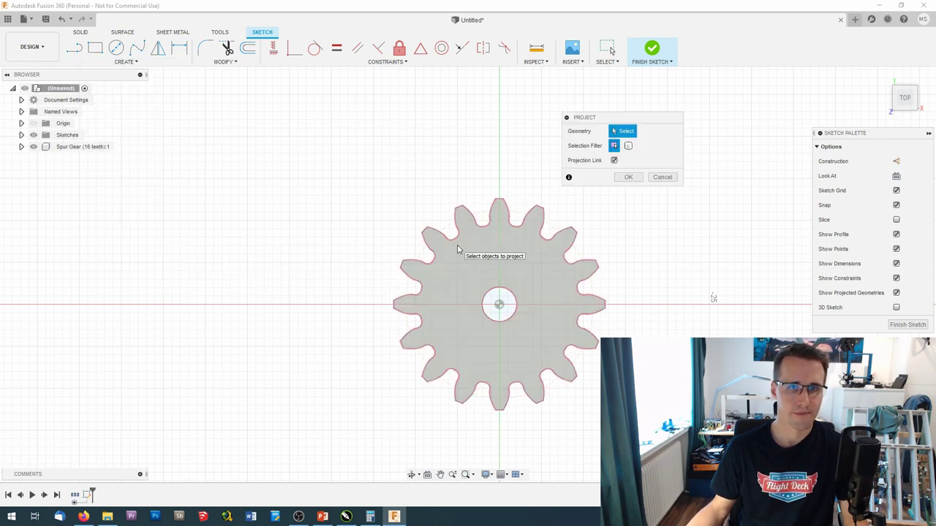
left_click(457, 245)
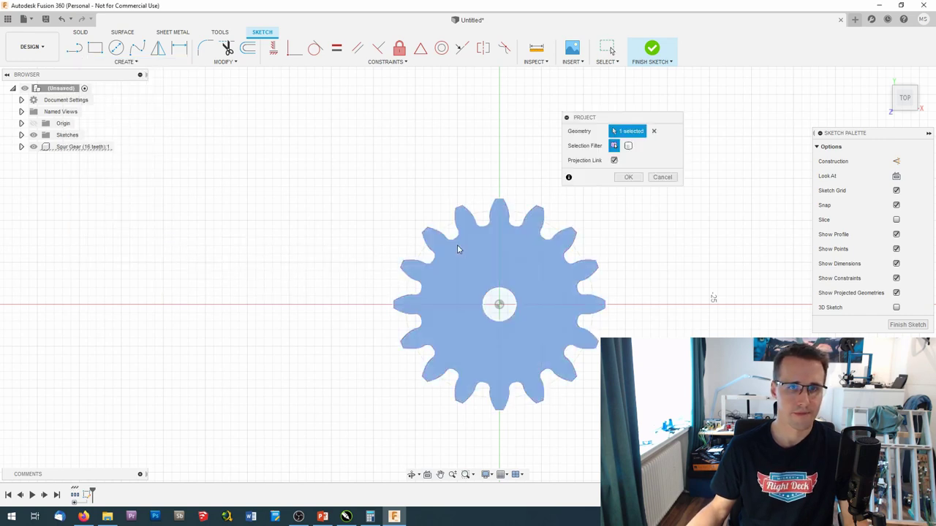
left_click(630, 179)
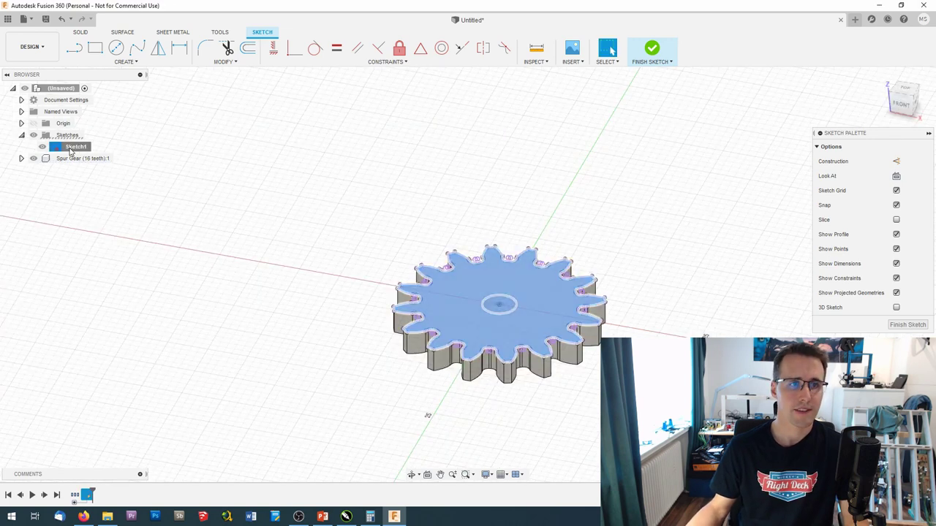
right_click(73, 149)
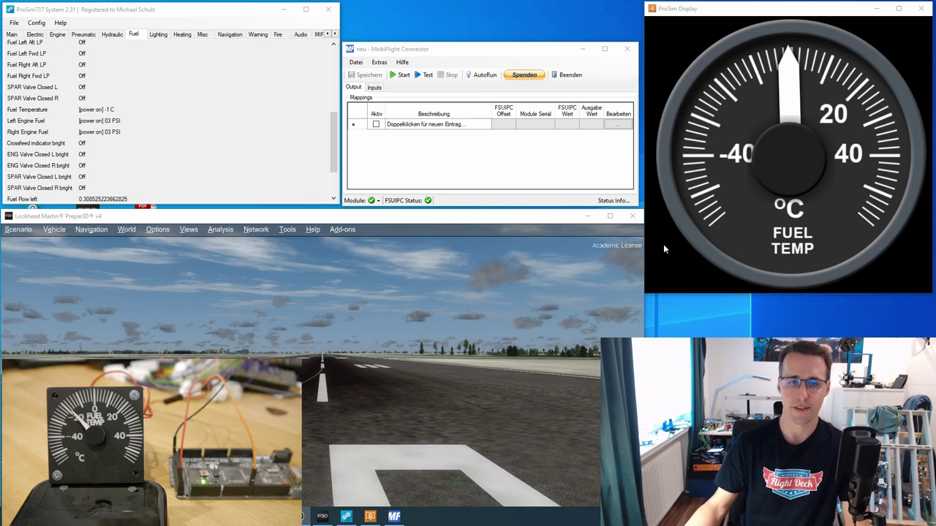
left_click(433, 62)
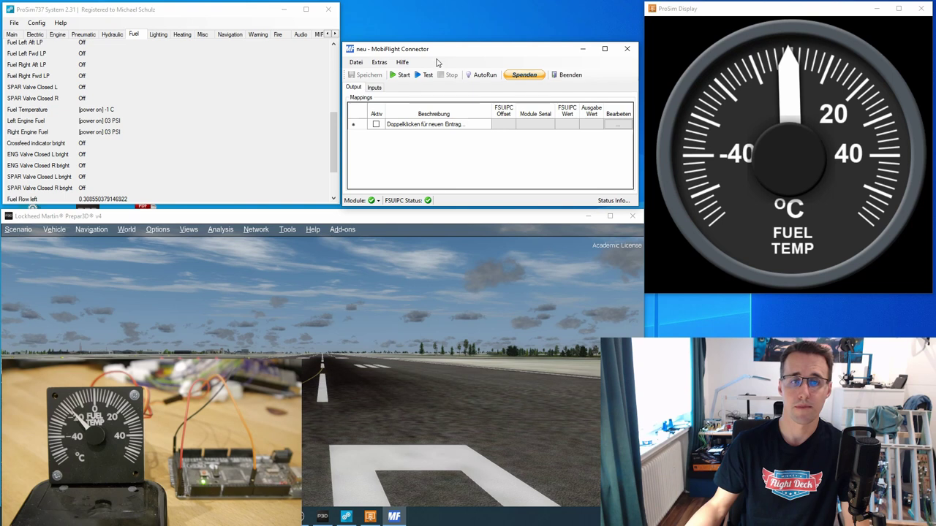
left_click(379, 62)
left_click(390, 88)
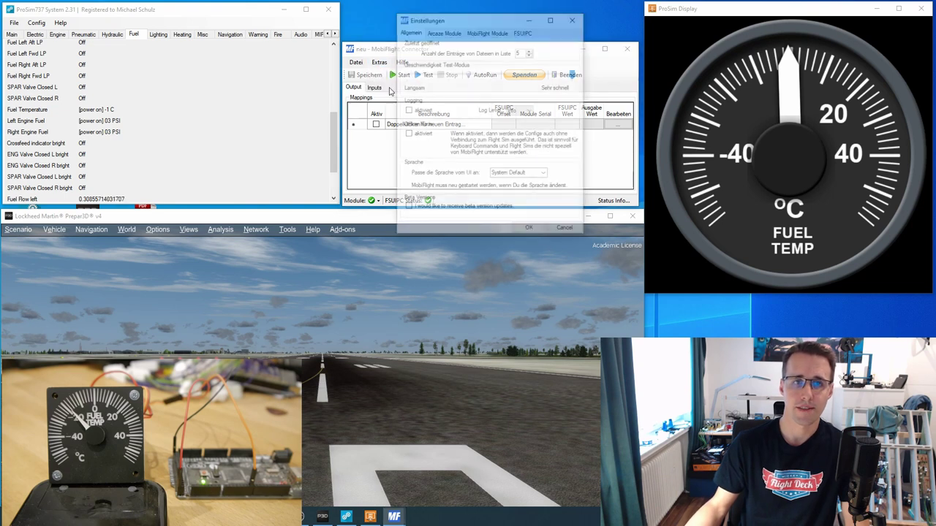
left_click(482, 33)
left_click(408, 66)
left_click(435, 74)
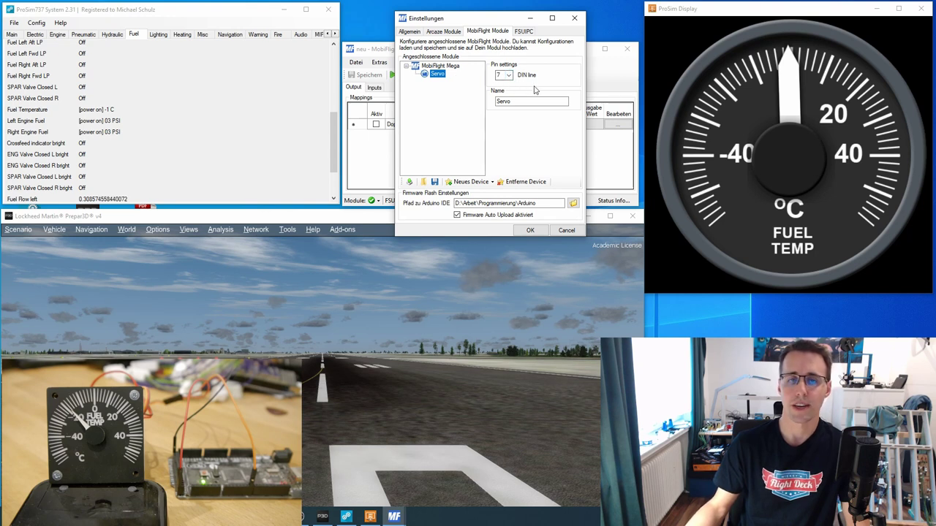
left_click(561, 231)
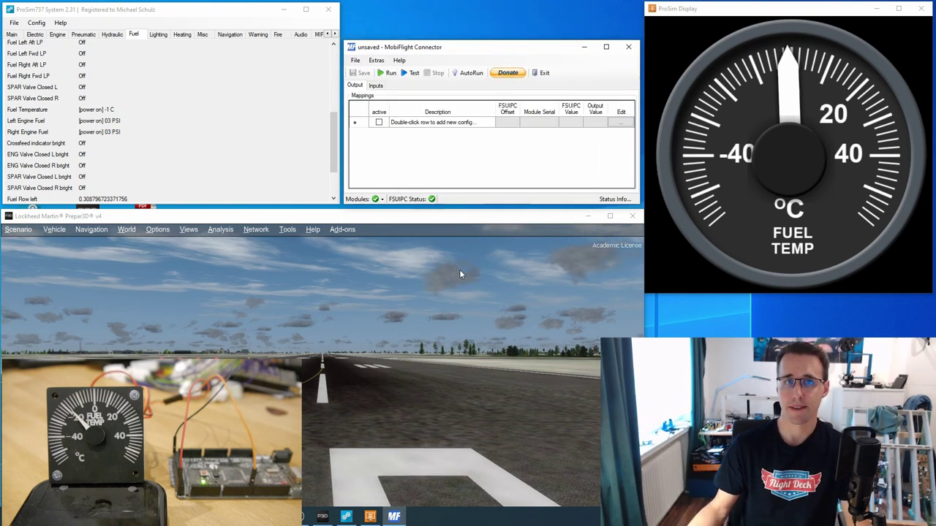
Add a new output mapping named 'fuel' and mark it active
left_click(409, 122)
double_click(410, 123)
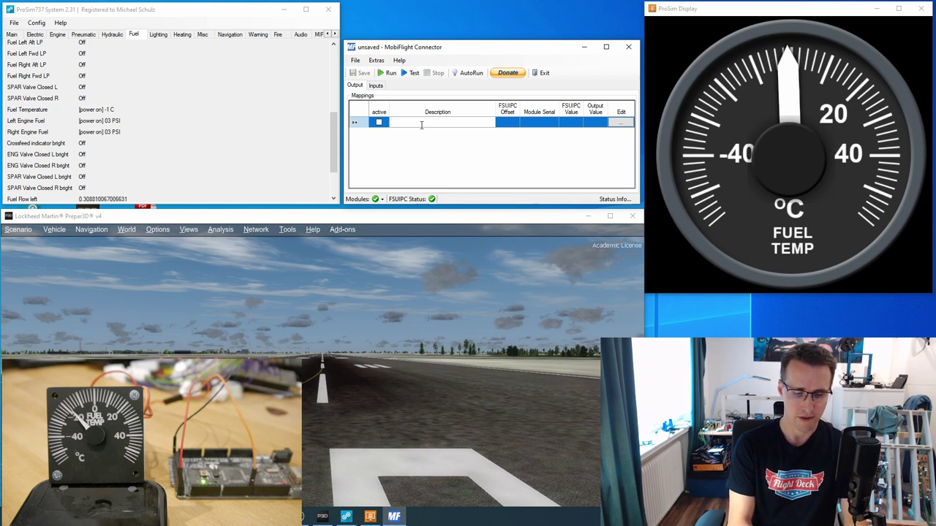
type("fuel")
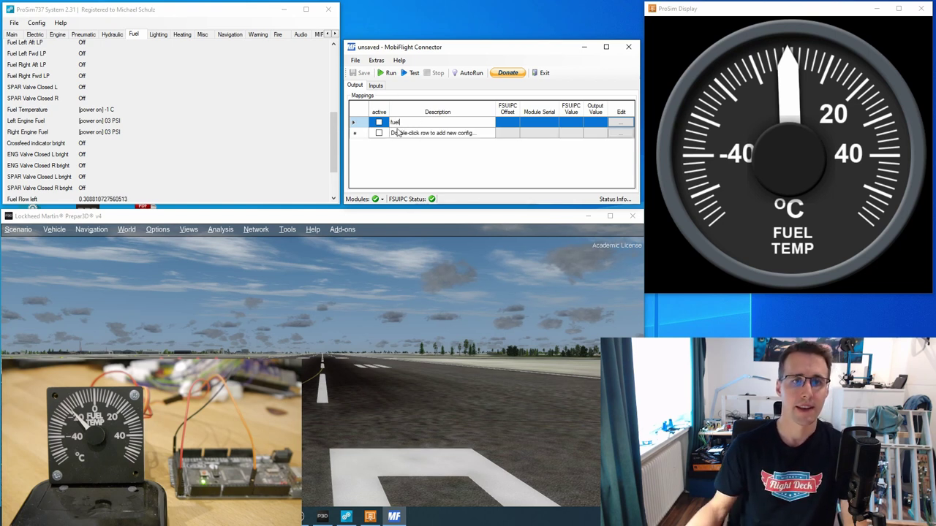
left_click(378, 123)
Configure the fuel mapping: offset 0x66D1, MobiFlight Mega module, Servo output device
left_click(621, 122)
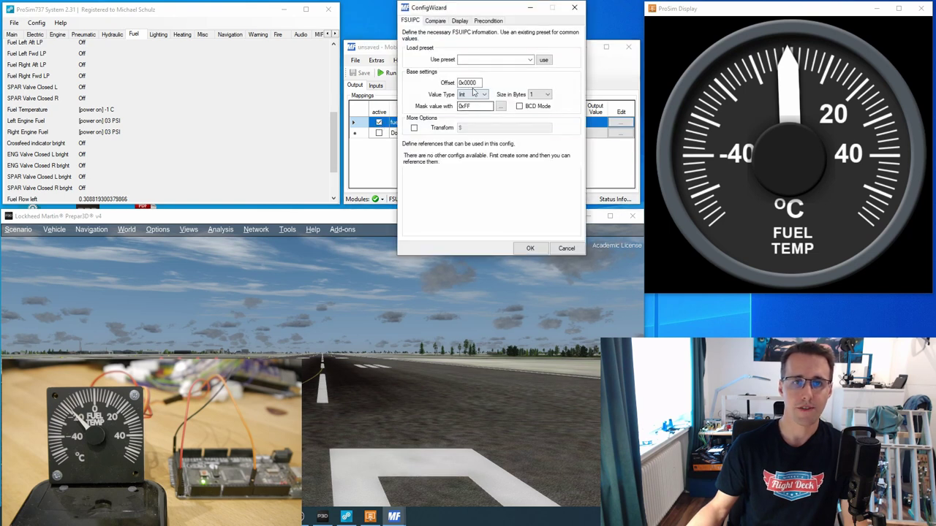
double_click(474, 83)
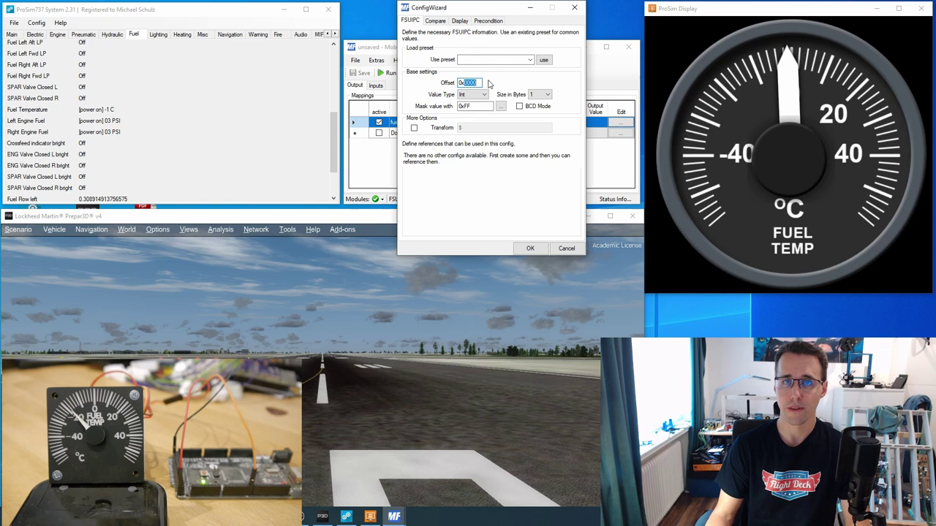
type("0x66D1")
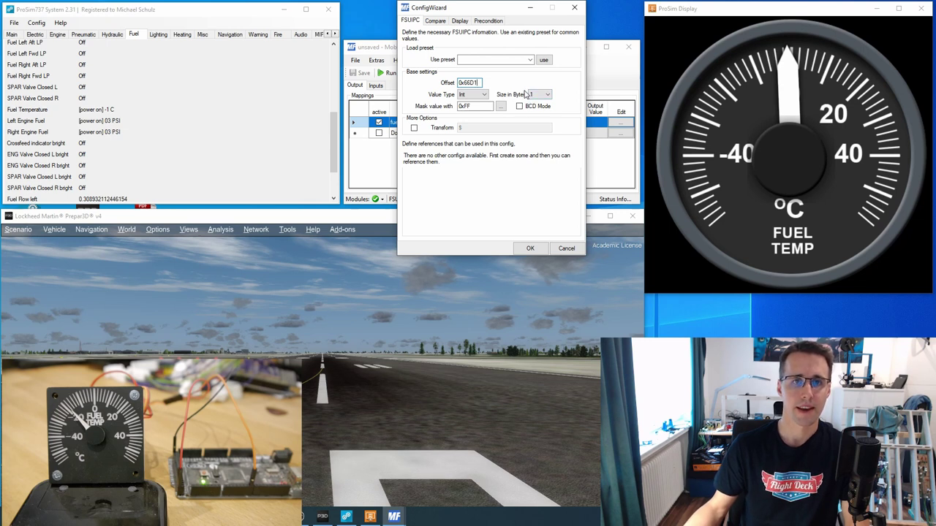
left_click(460, 21)
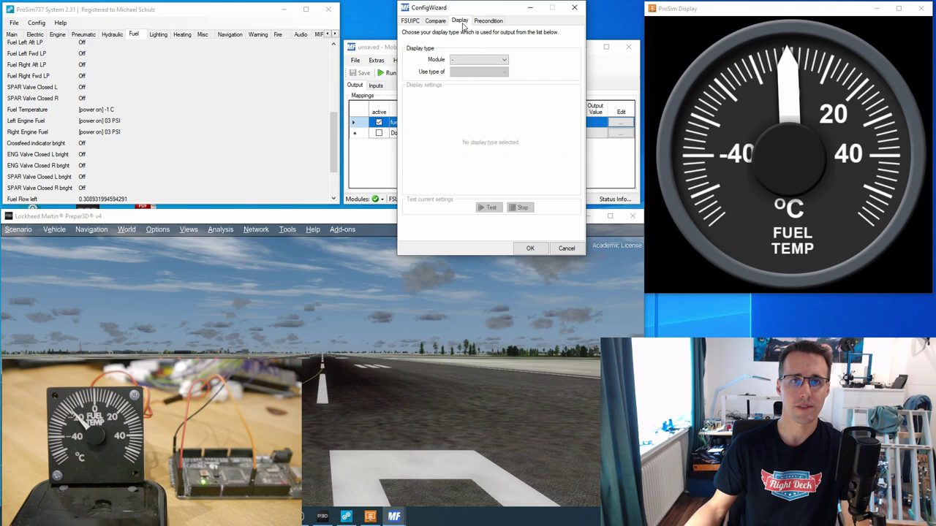
left_click(459, 61)
left_click(462, 72)
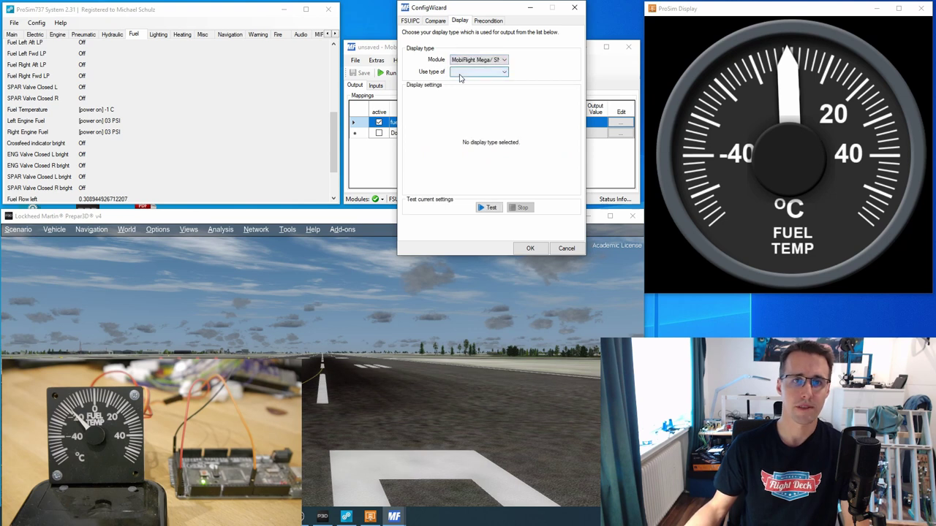
left_click(476, 71)
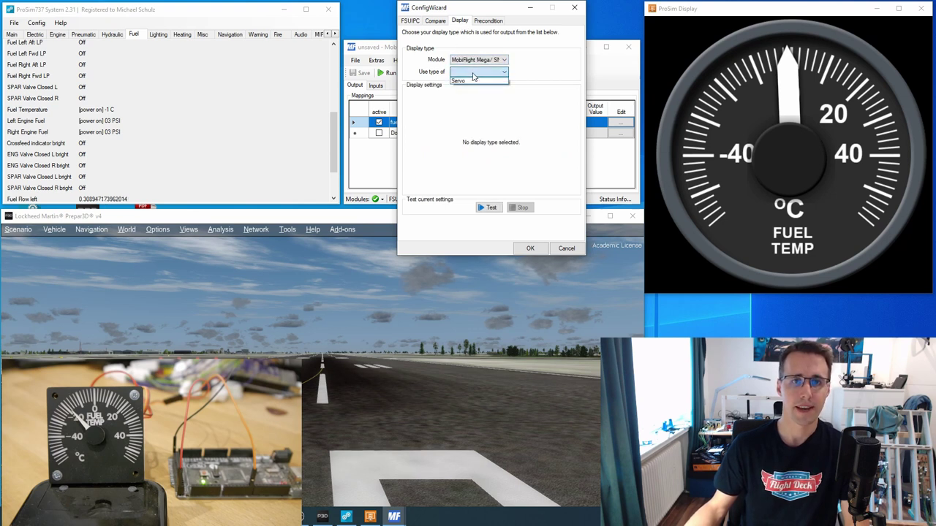
left_click(472, 81)
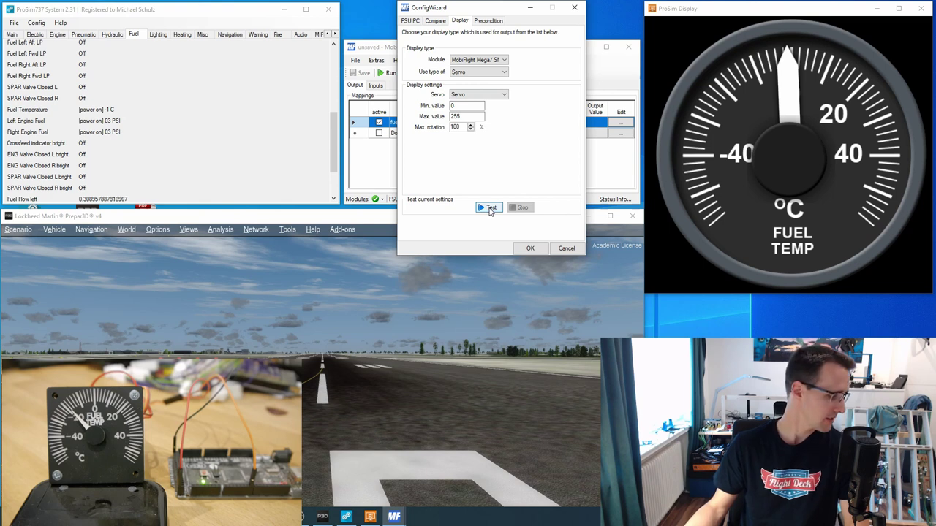
Test-sweep the servo gauge, save the mapping and run the project
left_click(490, 209)
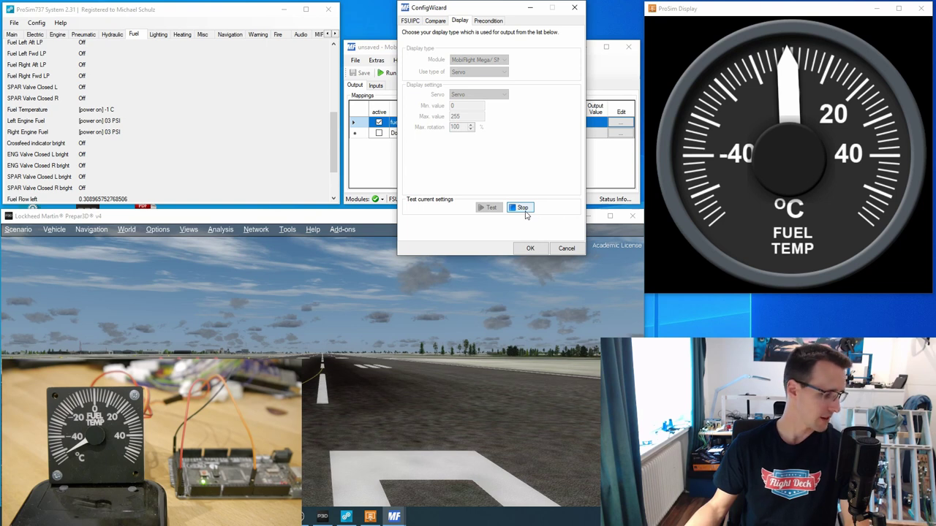
left_click(525, 212)
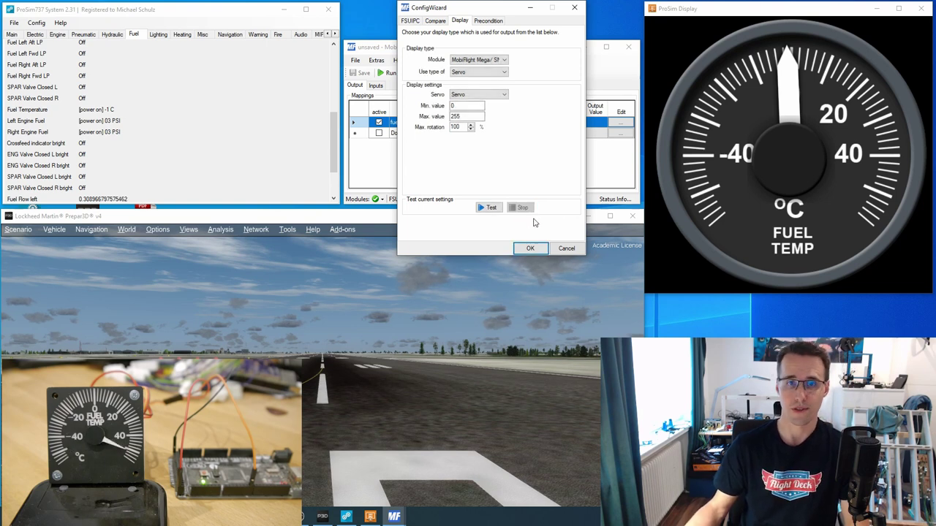
left_click(529, 249)
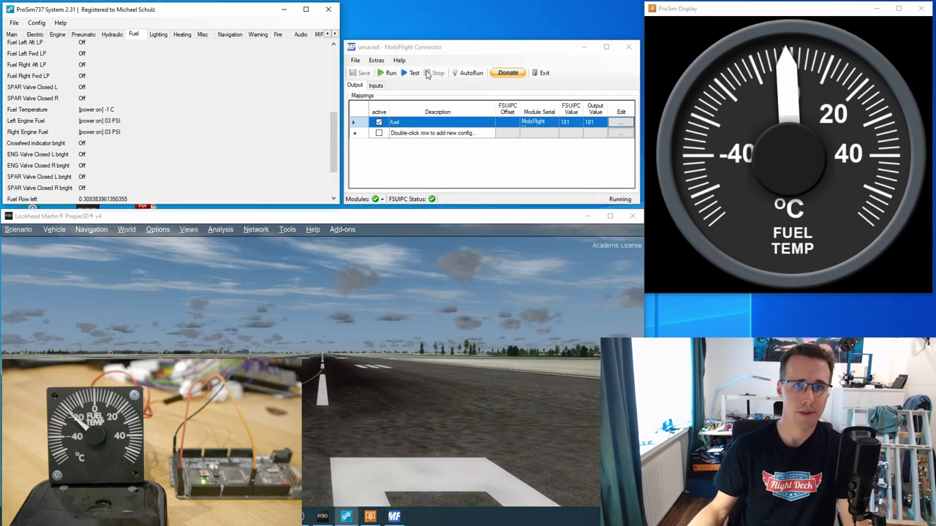
left_click(386, 76)
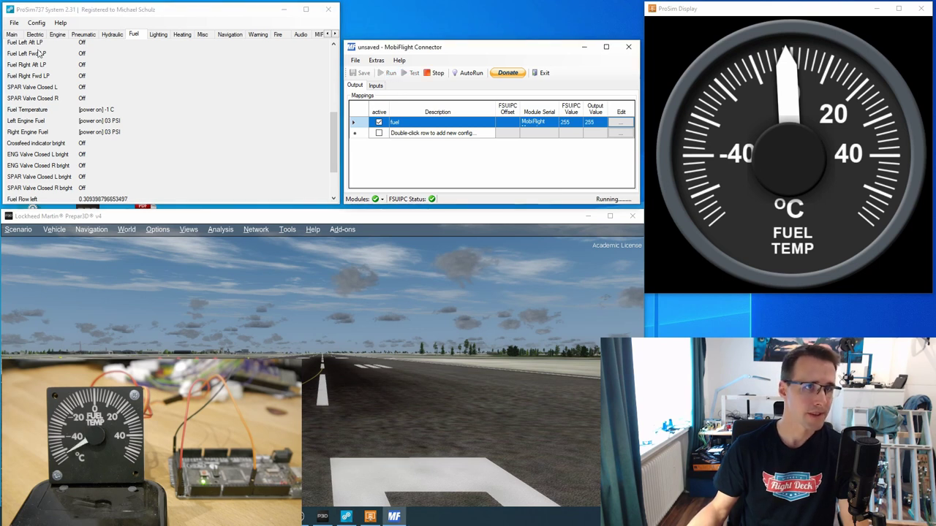
Open ProSim737's Combined config and expand Fuel > GAUGE
left_click(41, 27)
left_click(42, 25)
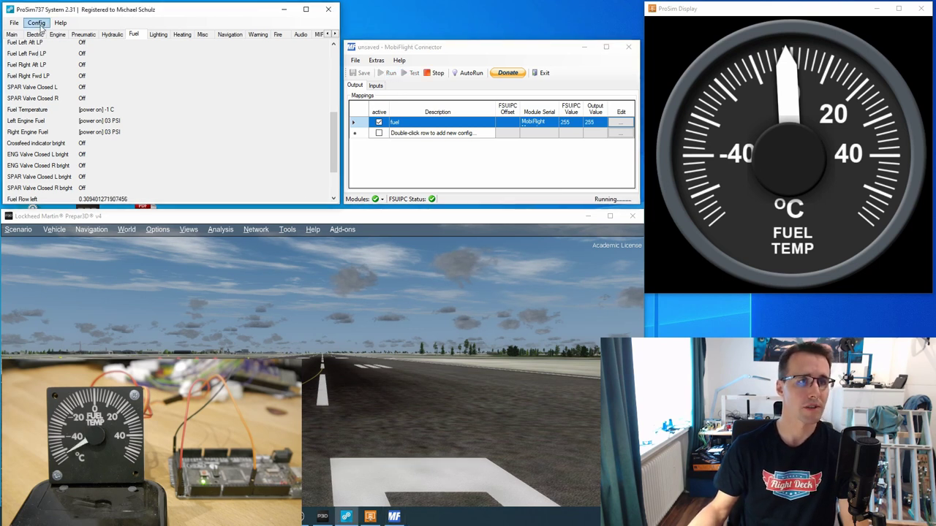
left_click(65, 36)
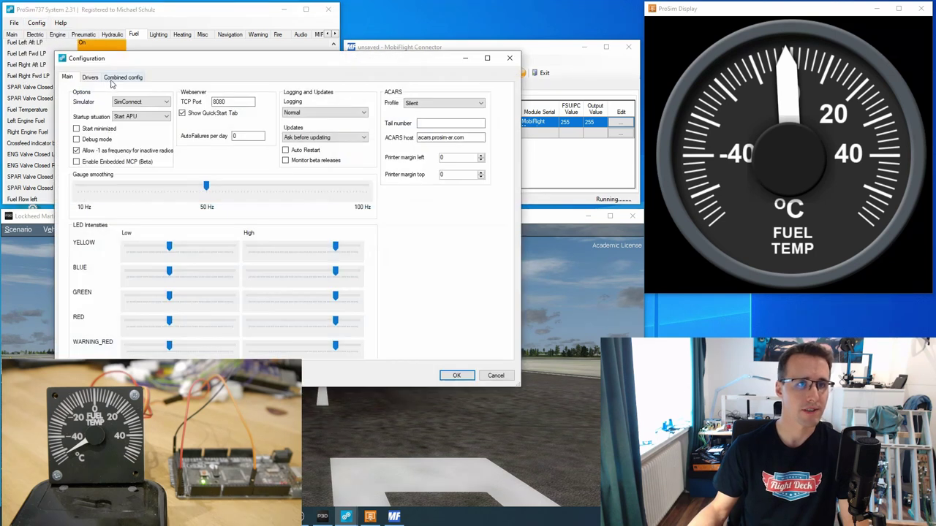
left_click(117, 81)
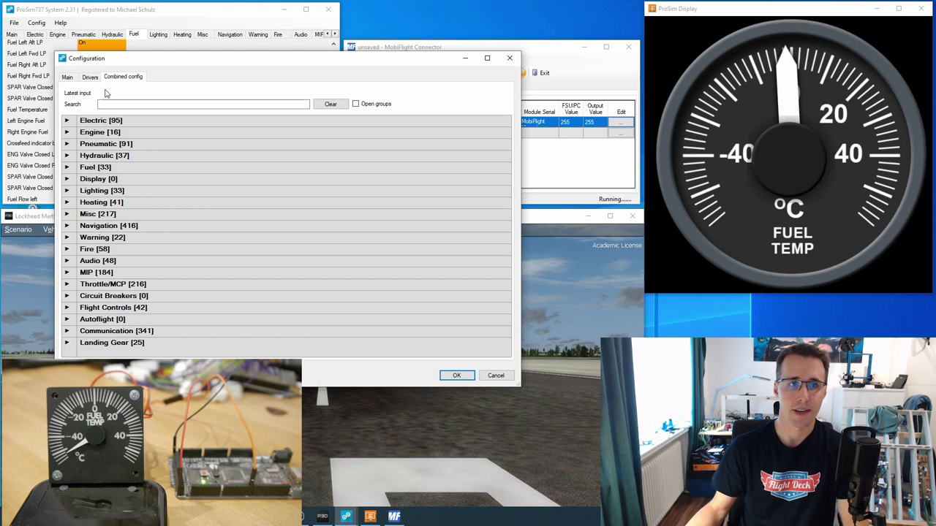
left_click(67, 167)
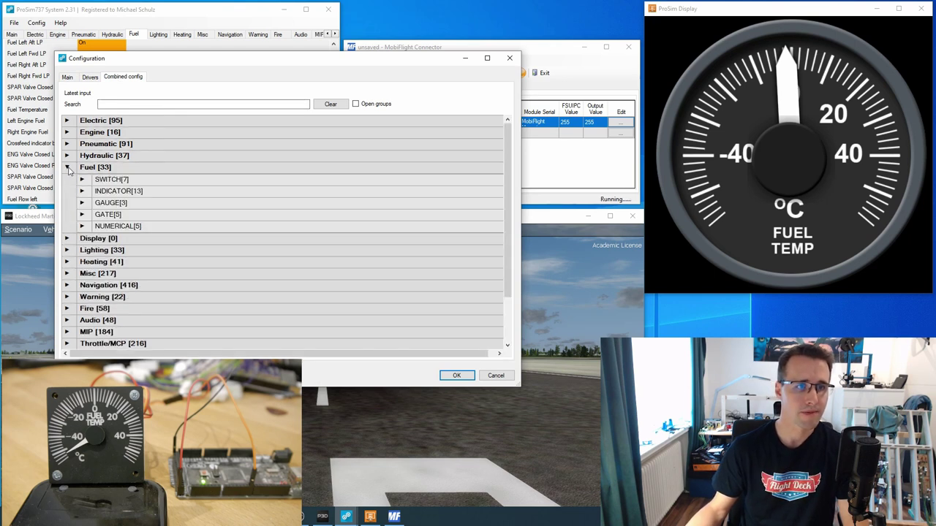
left_click(82, 203)
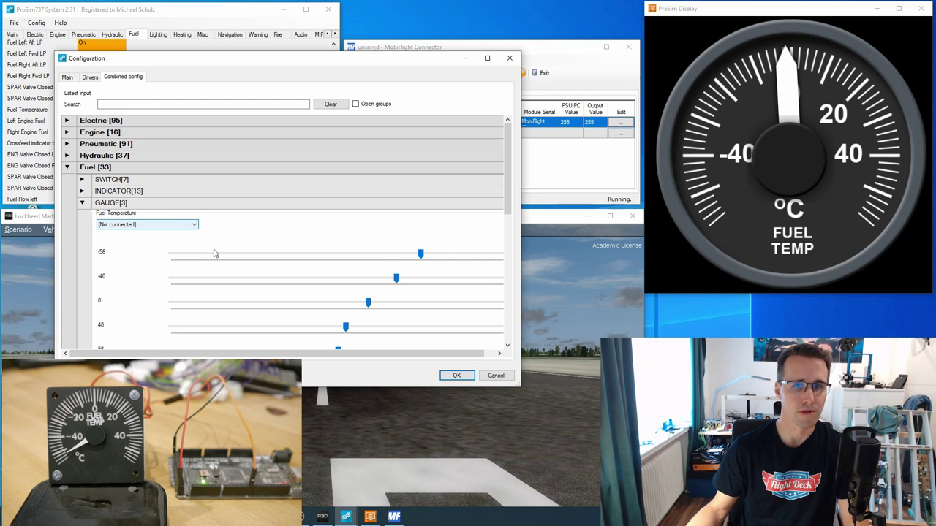
Connect Fuel Temperature as FSUIPC 8 bit U and enter offset 0x66D1
left_click_drag(510, 211, 510, 231)
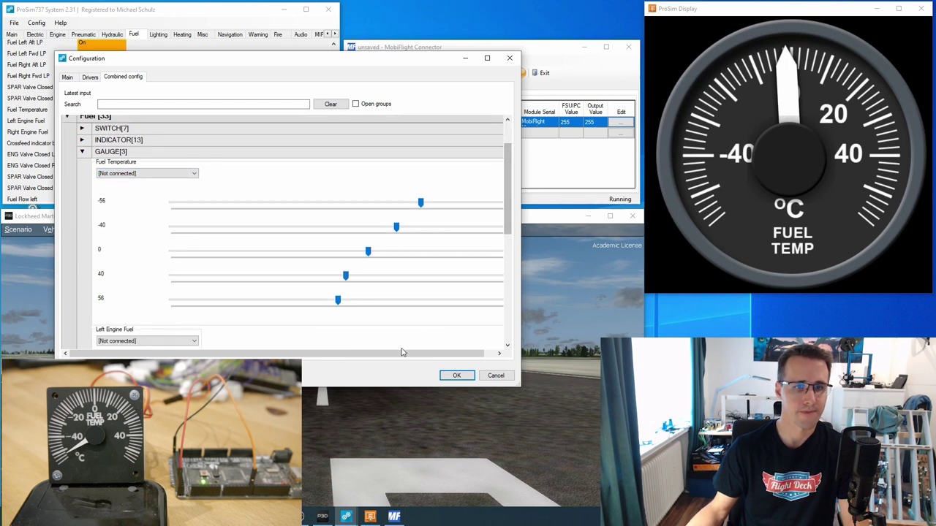
left_click_drag(278, 353, 290, 354)
left_click(177, 174)
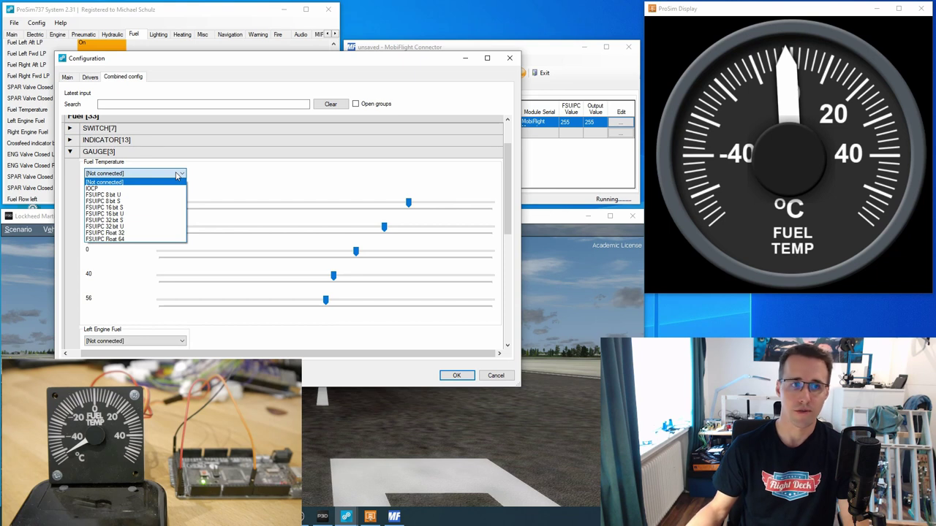
left_click(142, 196)
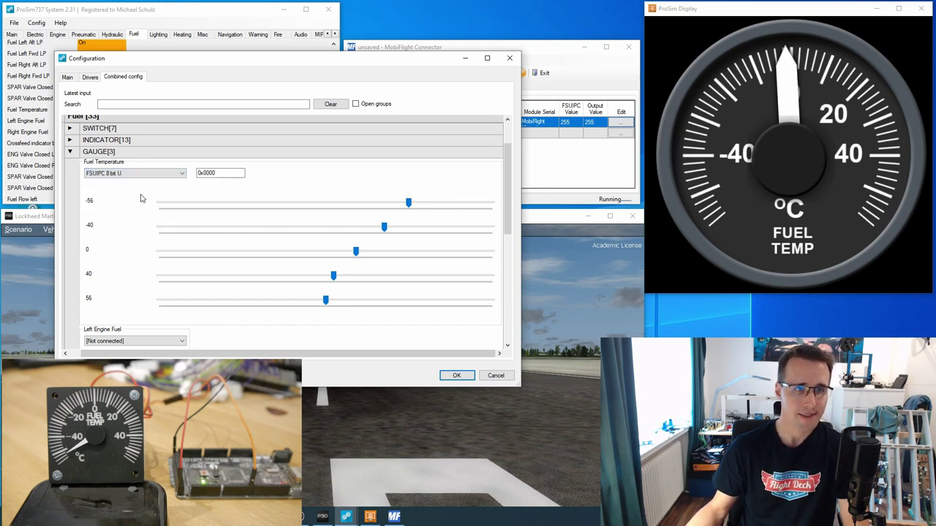
double_click(205, 173)
type("0x66D1")
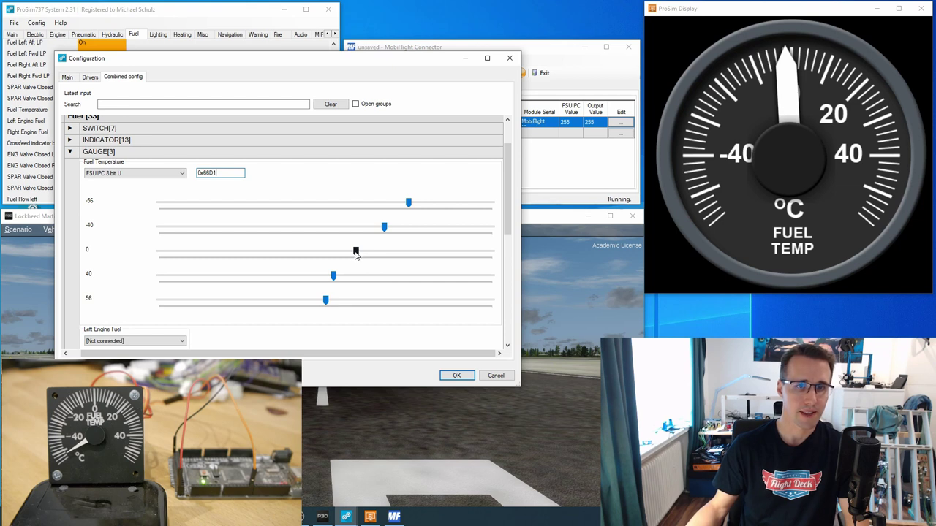
Fine-tune the 0 calibration point, then raise the -40 point until the needle reads -40
left_click_drag(355, 253, 366, 256)
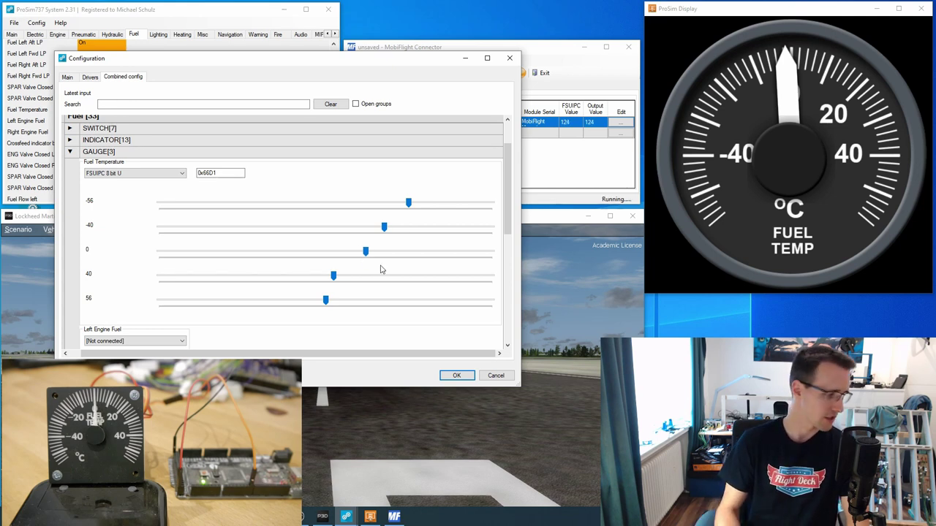
key("Right")
key("Right")
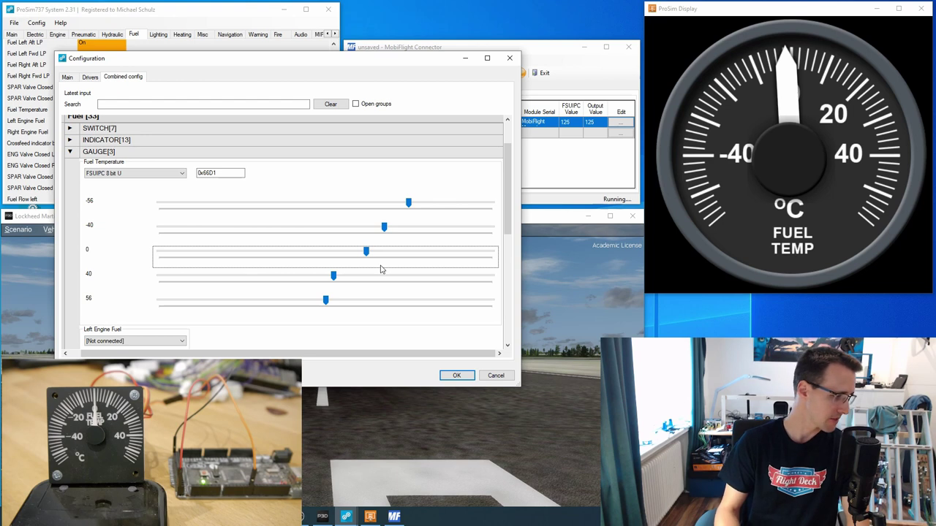
key("Left")
key("Left")
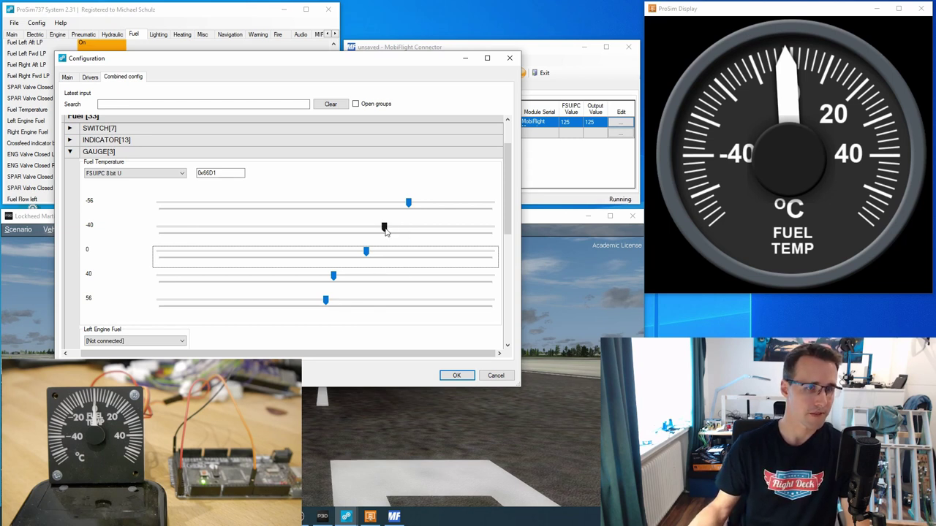
left_click_drag(386, 231, 398, 229)
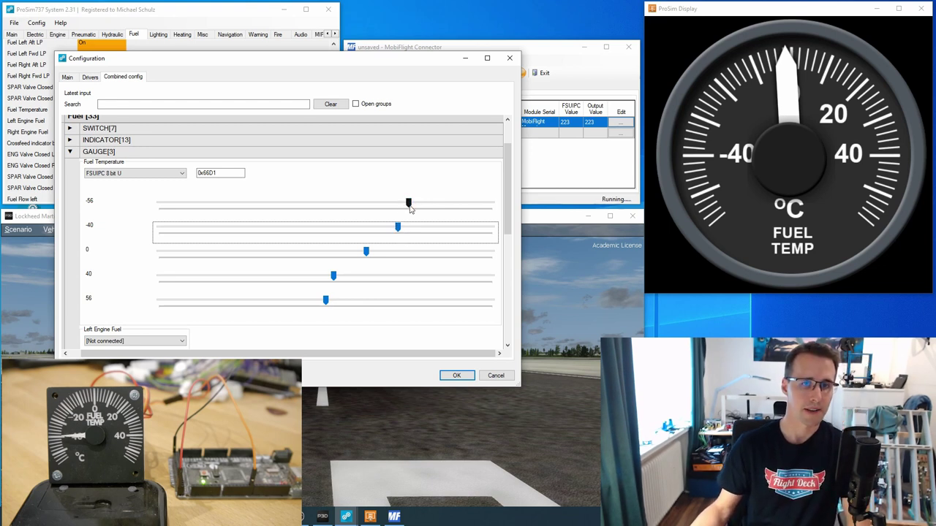
Adjust the -56, 56 and 40 calibration points until the needle matches each value
left_click(409, 204)
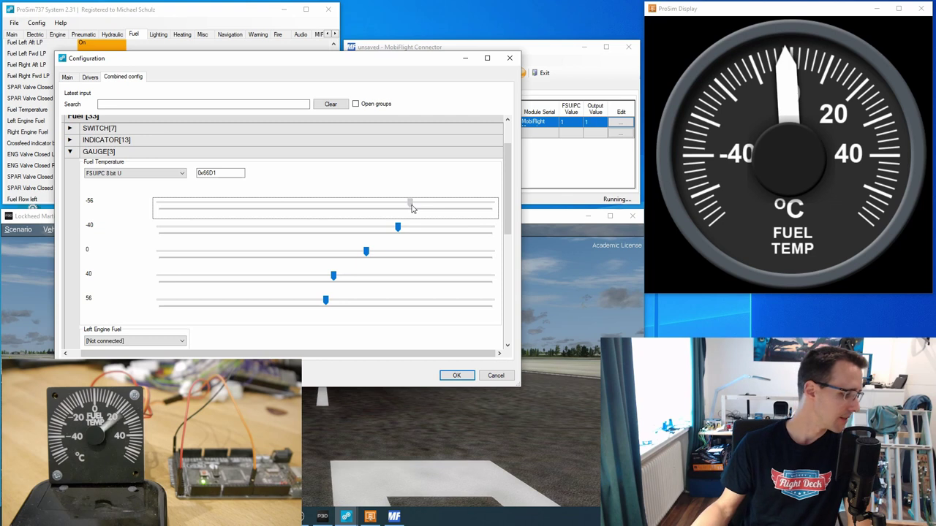
left_click_drag(410, 209, 407, 209)
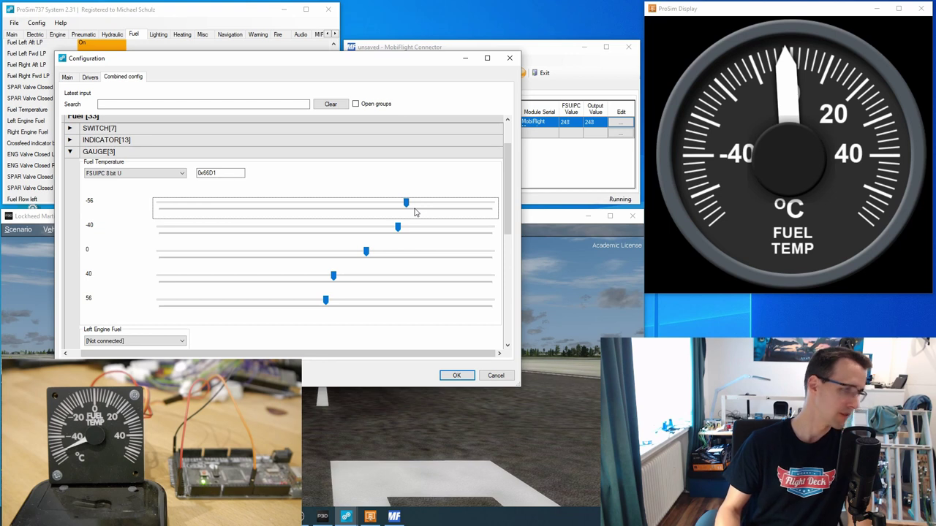
key("Right")
key("Right")
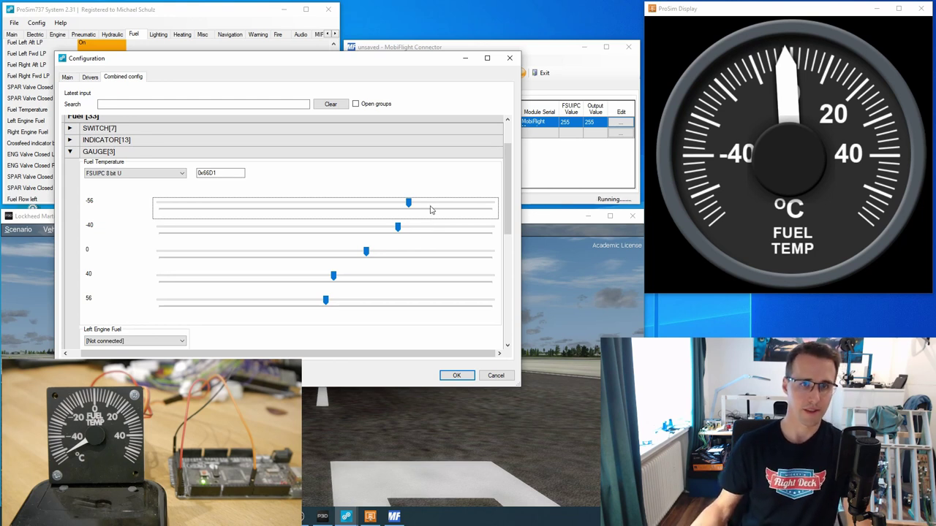
left_click(326, 302)
left_click_drag(325, 304, 327, 305)
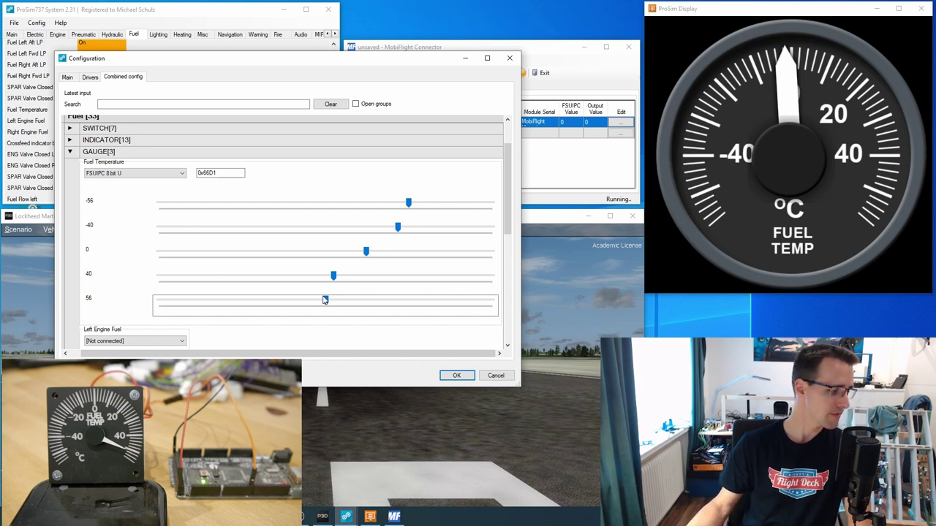
left_click_drag(335, 281, 333, 282)
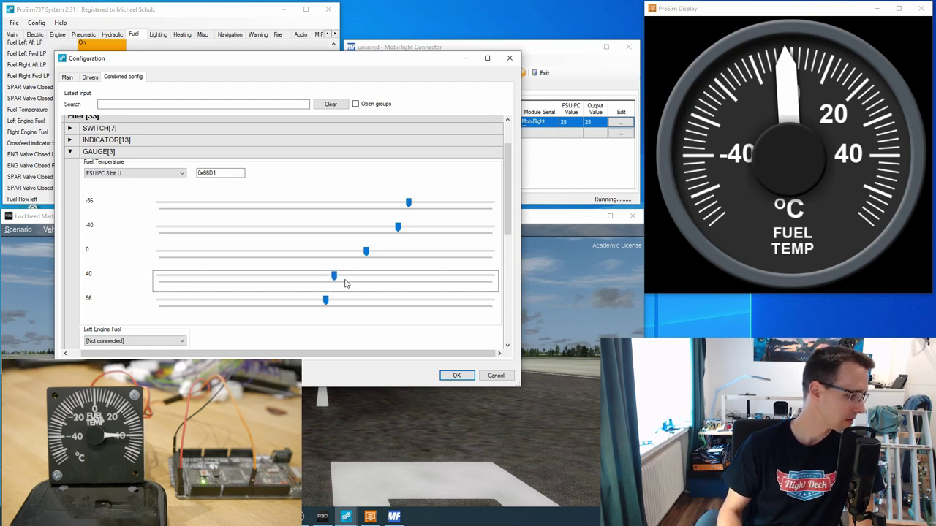
key("Right")
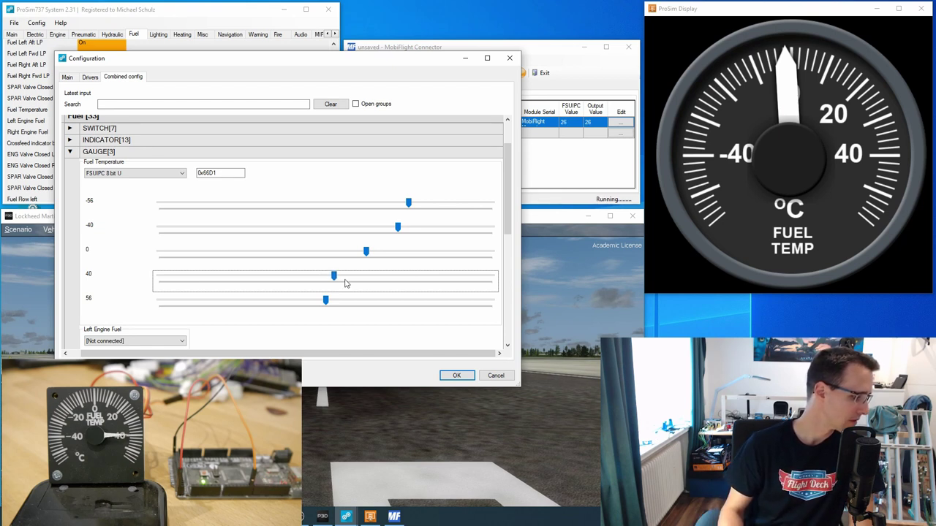
key("Left")
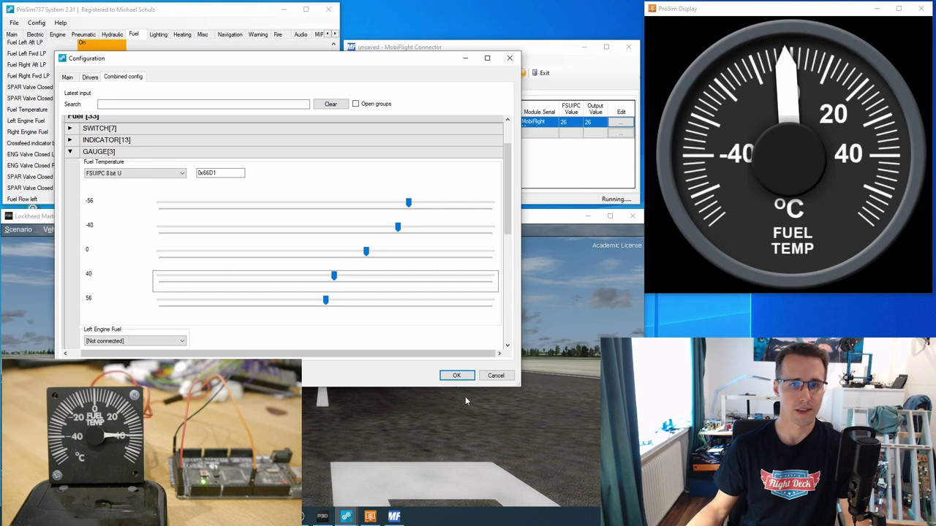
left_click(457, 376)
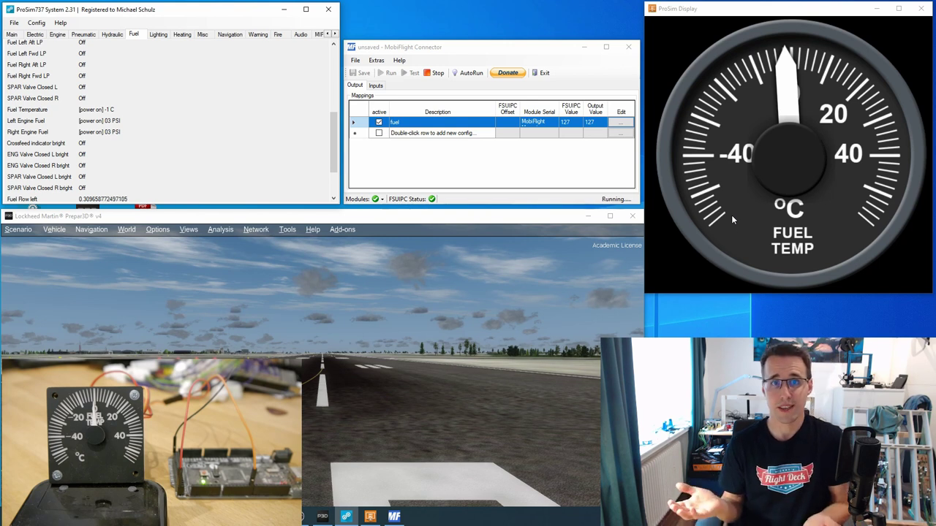
left_click(367, 336)
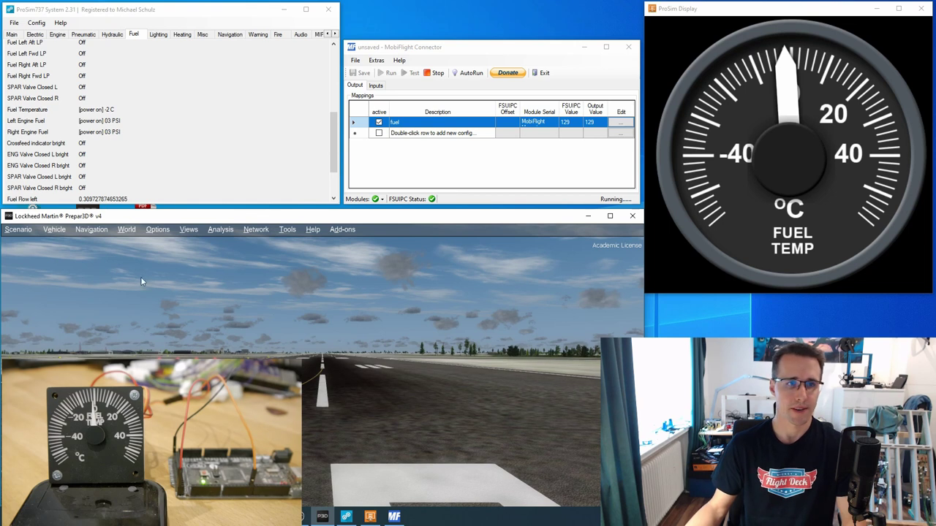
Set the user-defined advanced weather temperature to 13 °F and apply it to the flight
left_click(126, 229)
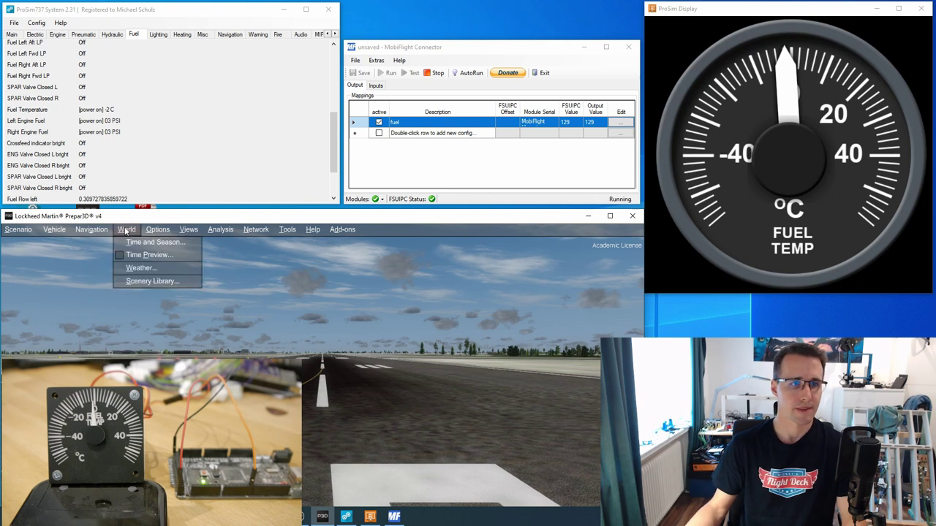
left_click(140, 269)
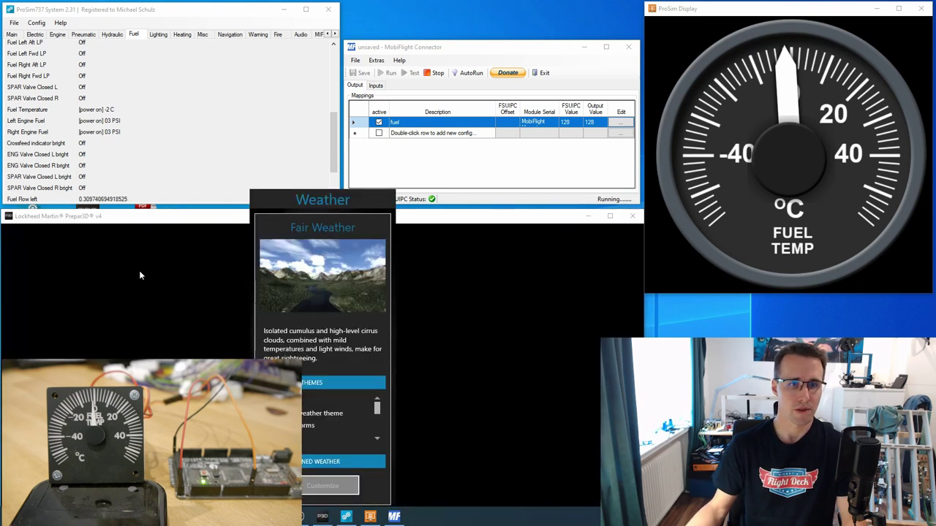
left_click(319, 460)
left_click(326, 421)
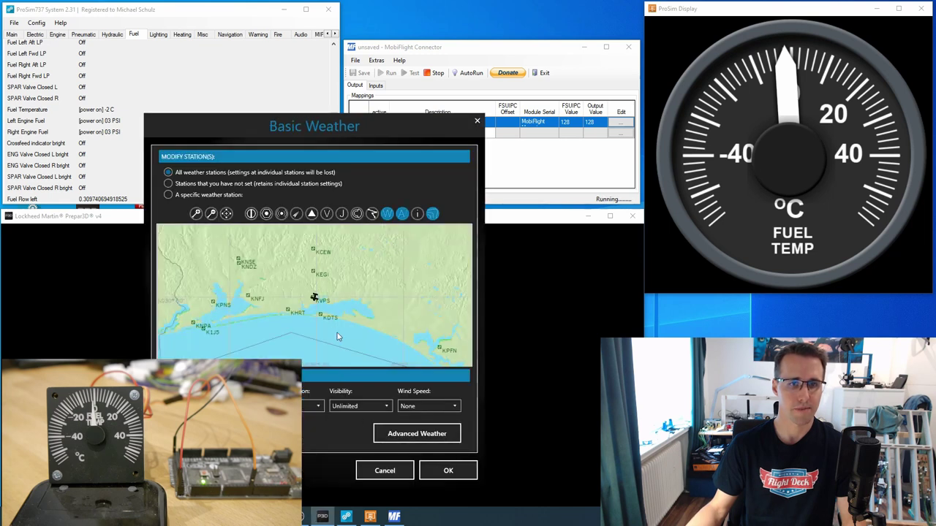
left_click(416, 434)
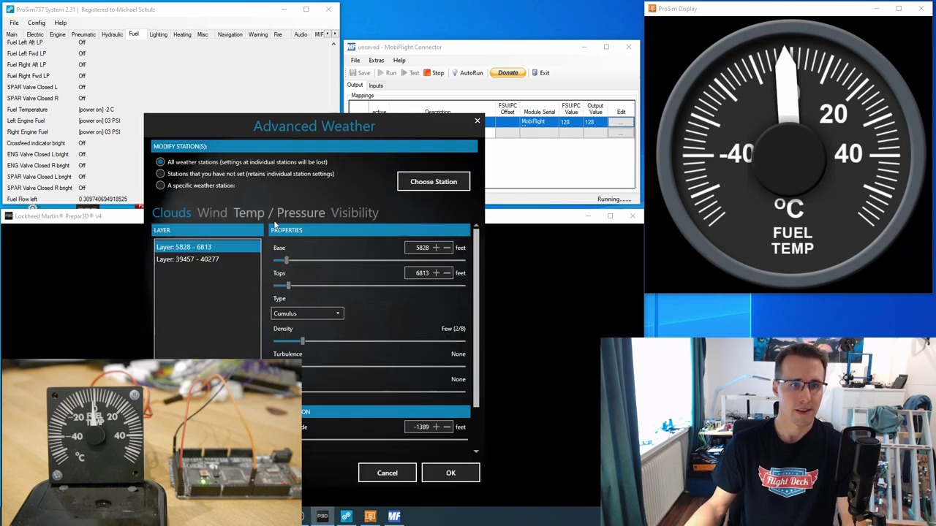
left_click(274, 218)
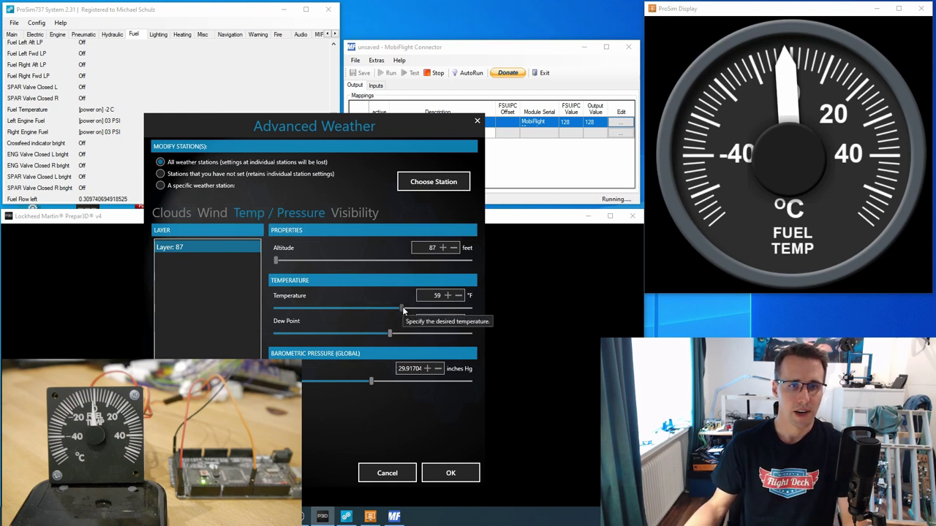
left_click_drag(402, 310, 372, 308)
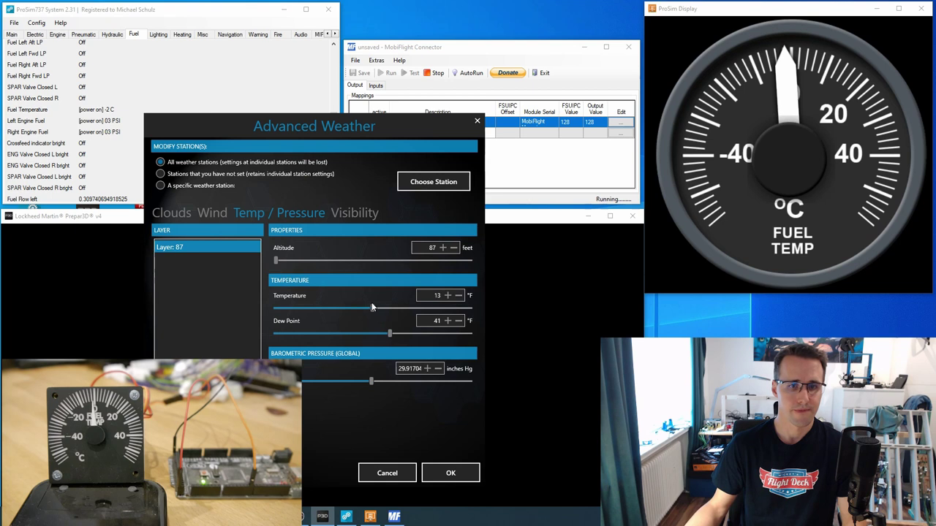
left_click(451, 473)
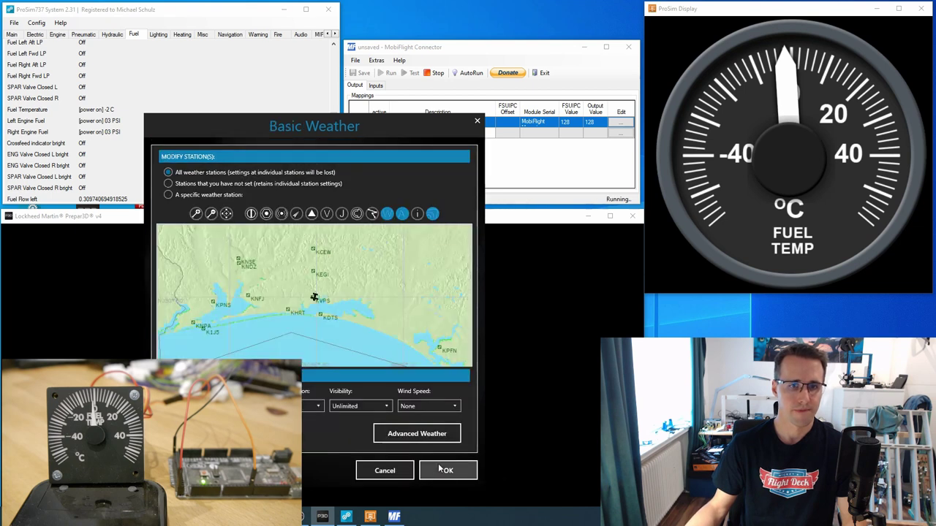
left_click(442, 470)
left_click(356, 462)
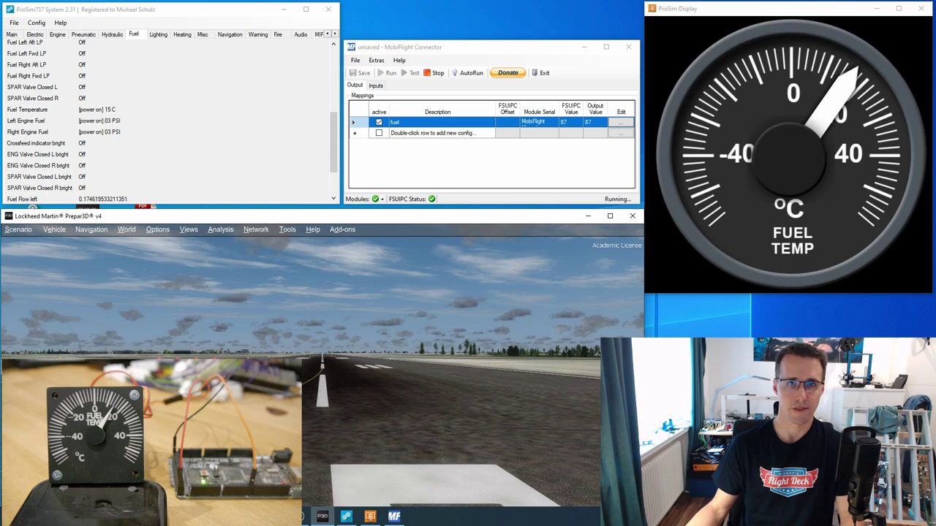
Drop the advanced weather air temperature to -40 °F and confirm the weather dialogs
left_click(127, 229)
left_click(168, 278)
left_click(344, 485)
left_click(431, 497)
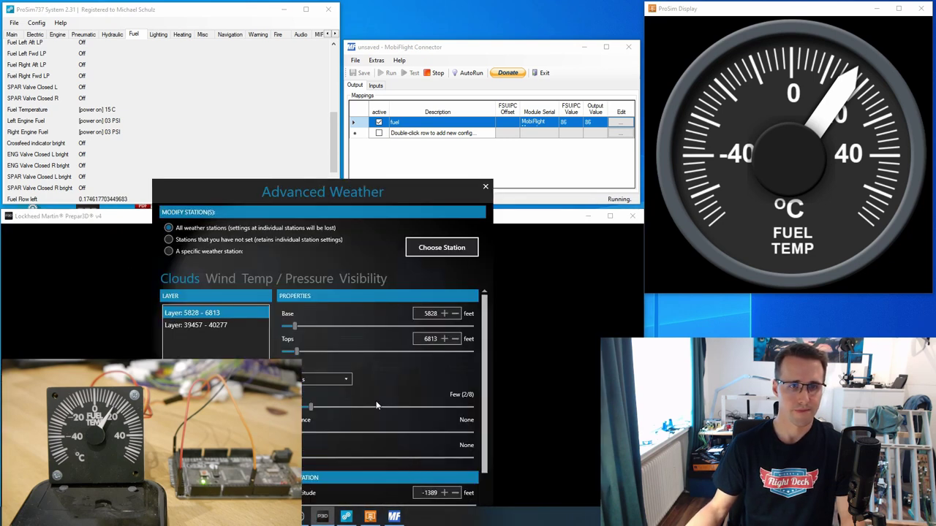
left_click(289, 279)
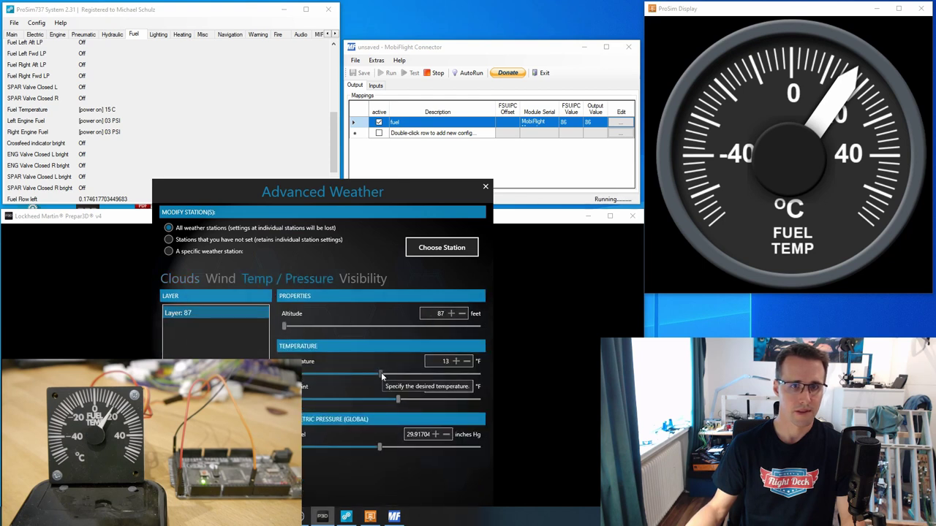
left_click_drag(381, 371, 349, 379)
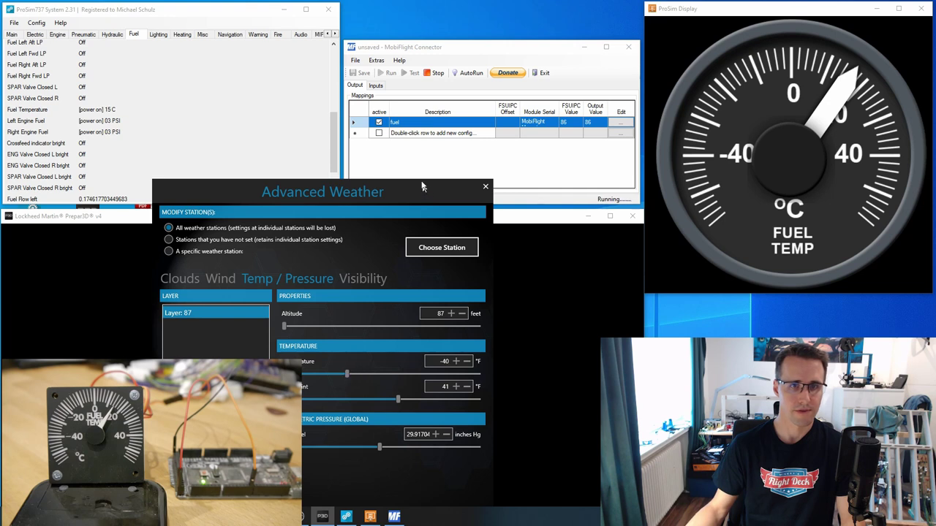
left_click(446, 474)
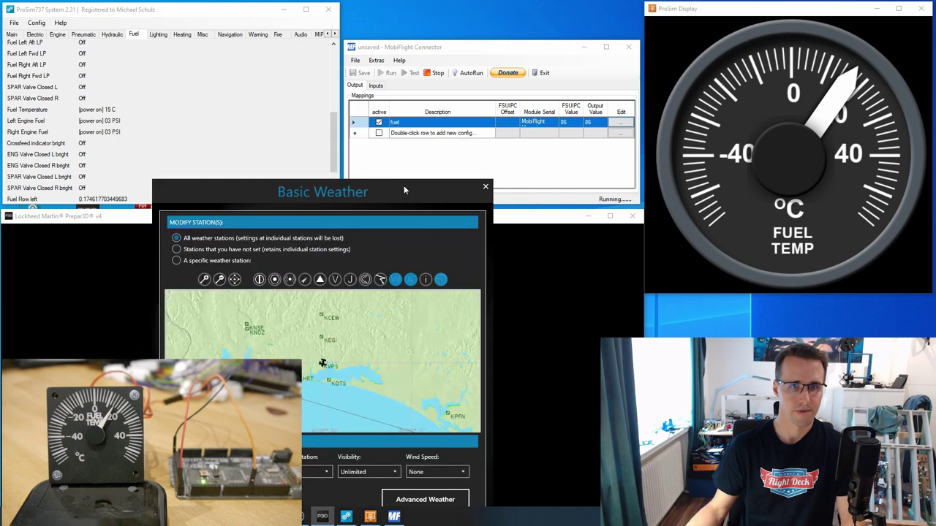
left_click(451, 467)
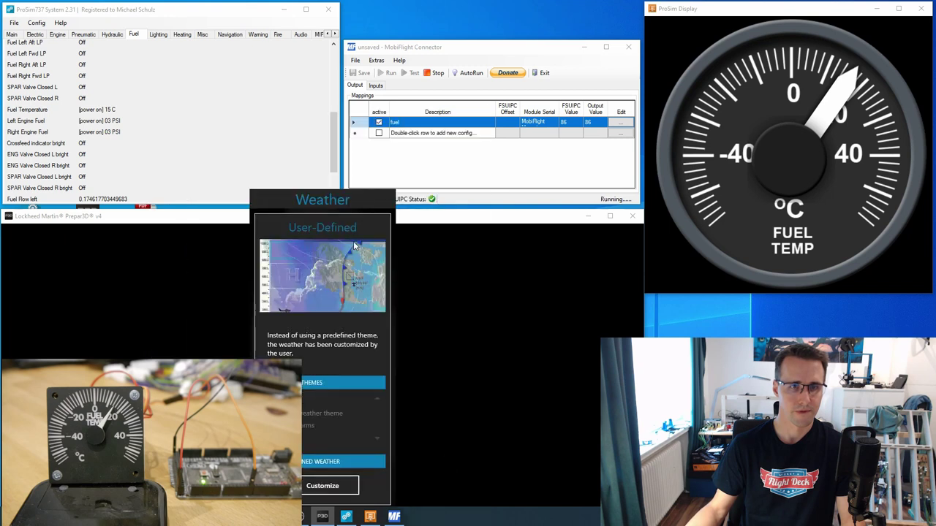
left_click(357, 459)
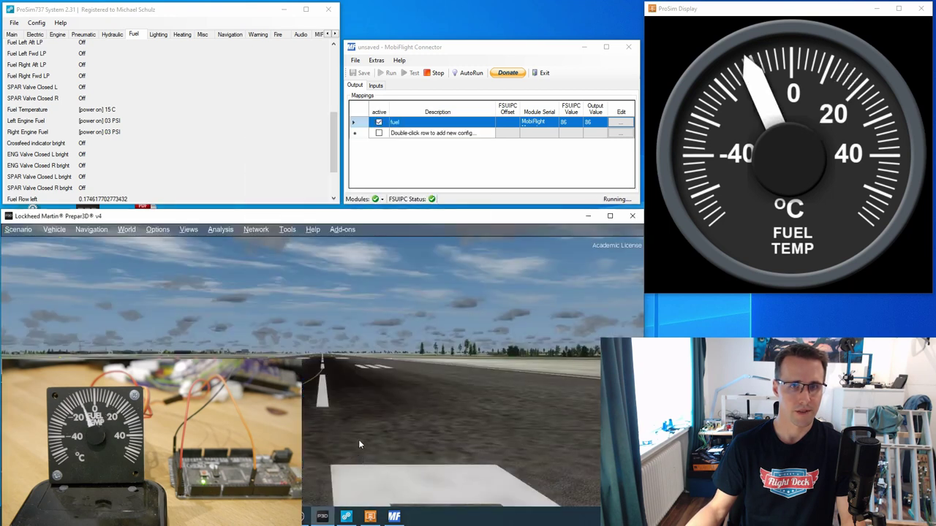